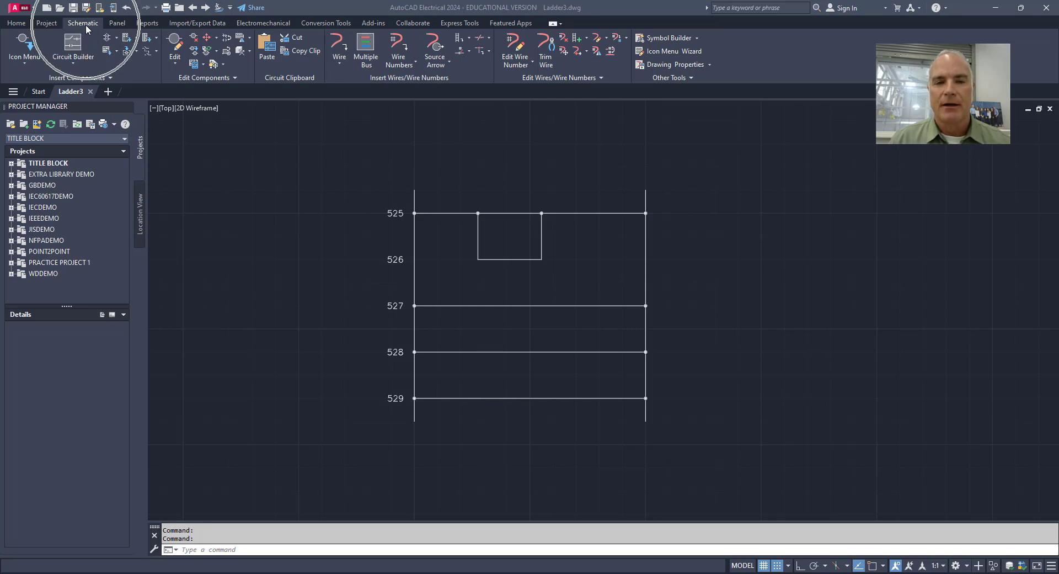
# Pick the normally closed push button from the Icon Menu's Push Buttons and zoom in on rung 525.
pyautogui.click(27, 48)
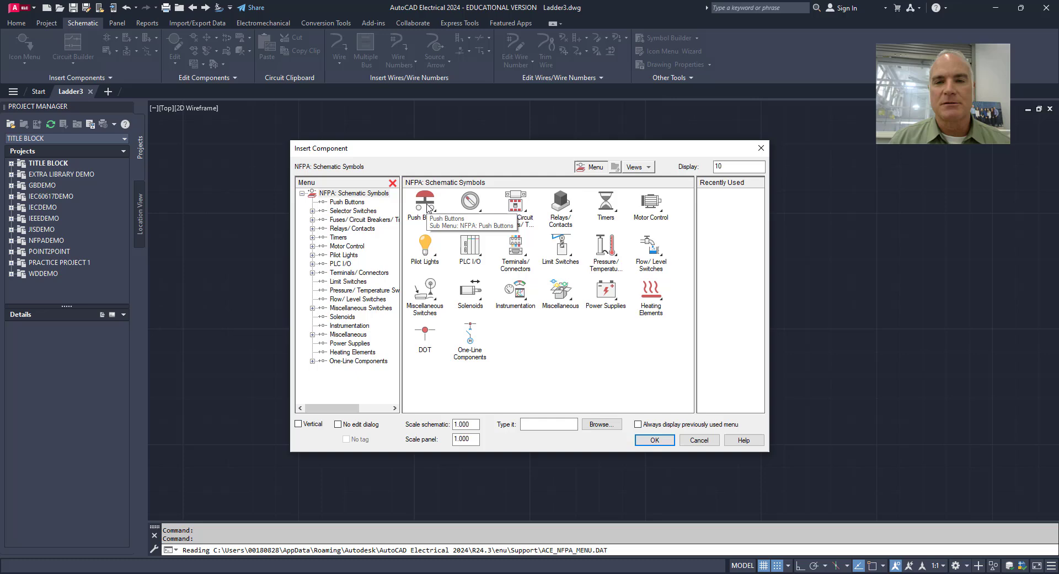
pyautogui.click(427, 208)
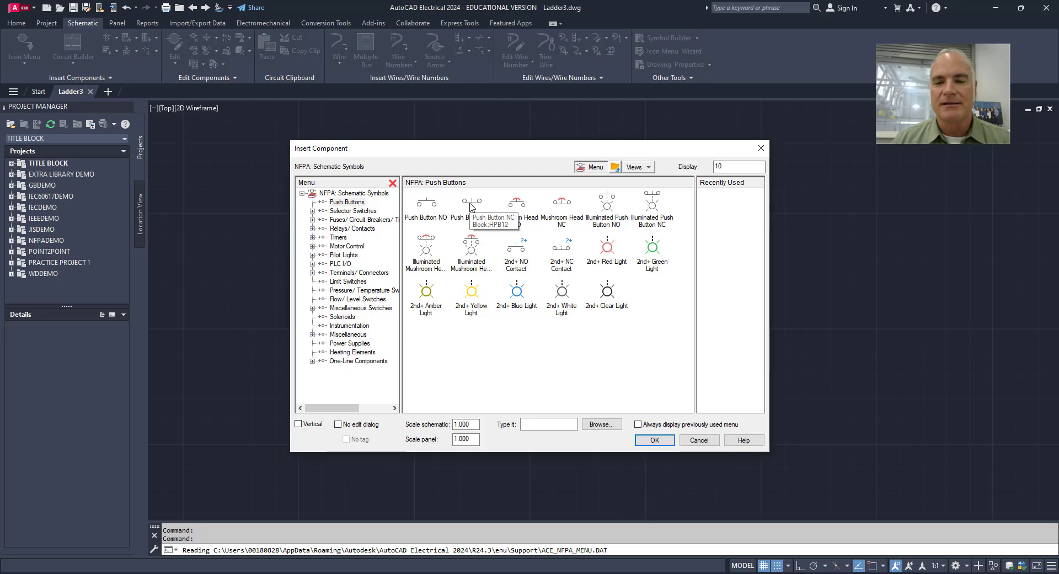
pyautogui.click(470, 205)
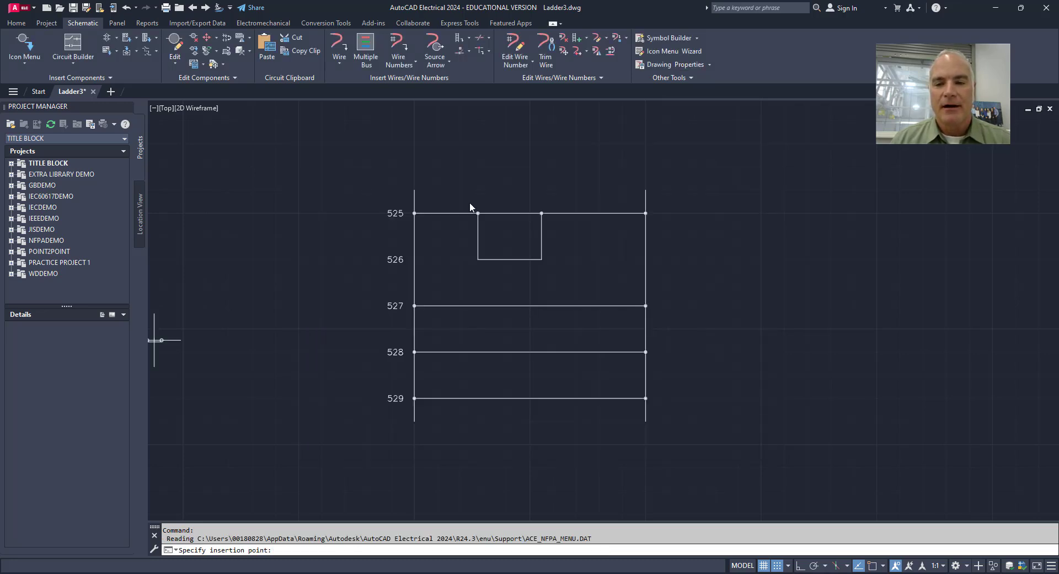
pyautogui.scroll(4, 449, 201)
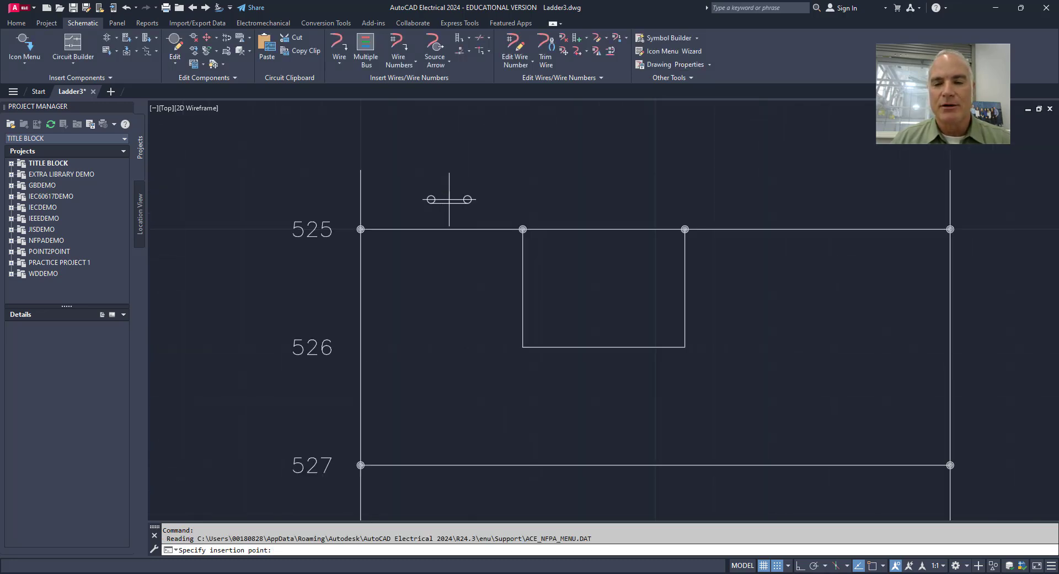
# Place the NC push button on rung 525 and give PB525 the description STOP.
pyautogui.click(435, 229)
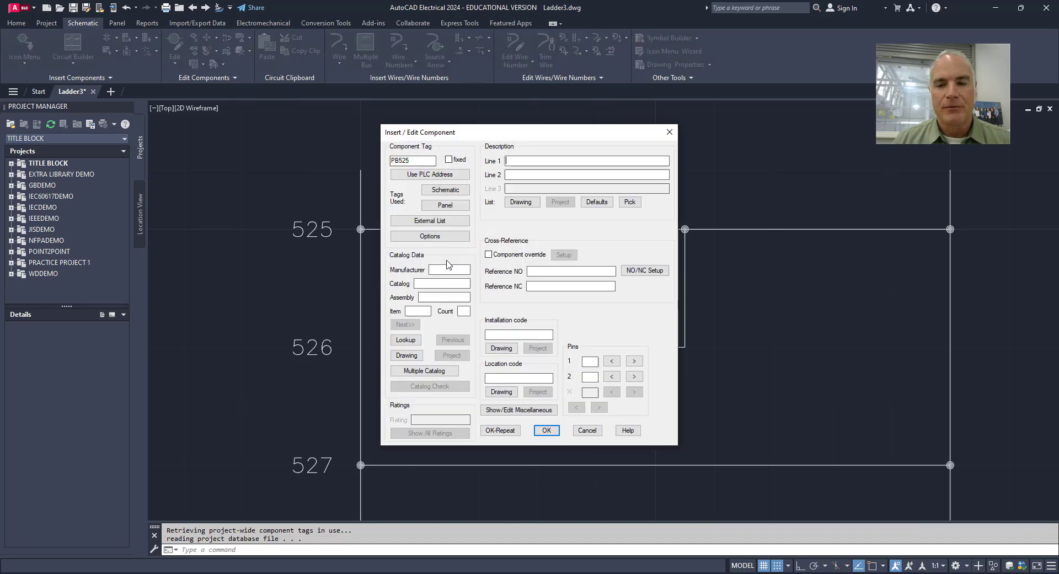
pyautogui.moveTo(480, 132)
pyautogui.mouseDown()
pyautogui.moveTo(562, 124)
pyautogui.moveTo(497, 126)
pyautogui.mouseUp()
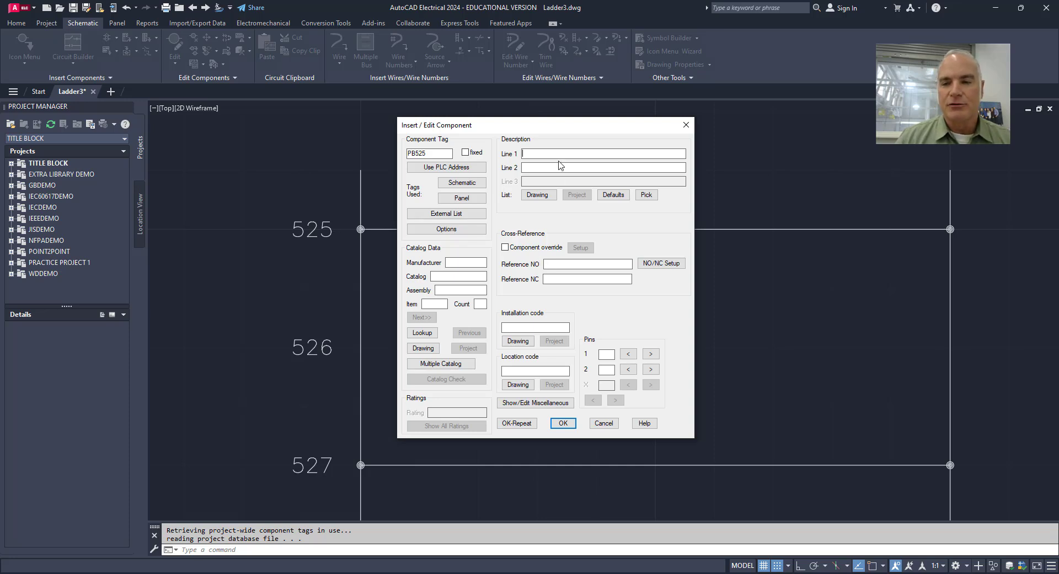
pyautogui.write('stop')
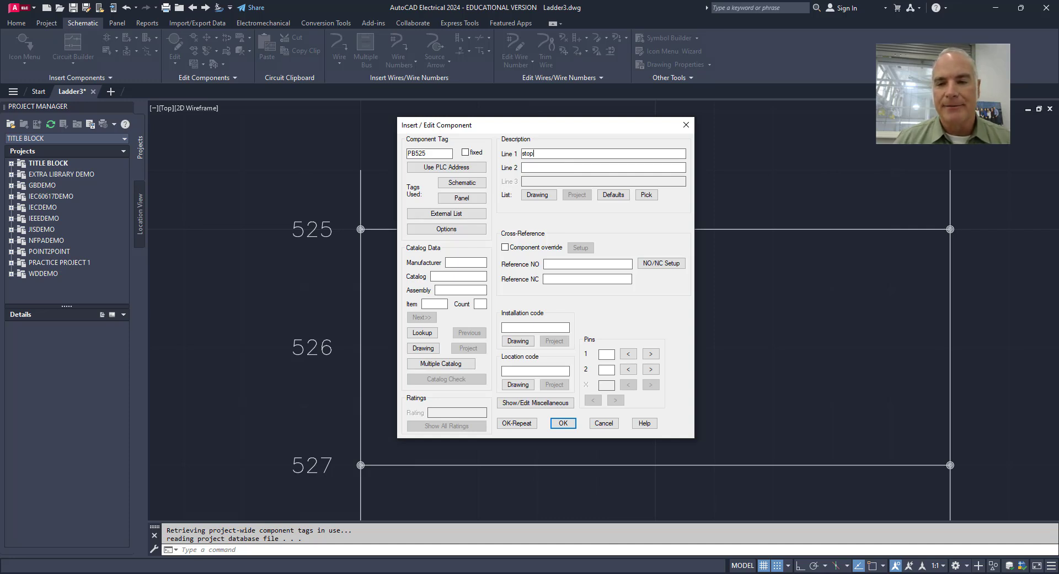
pyautogui.click(548, 167)
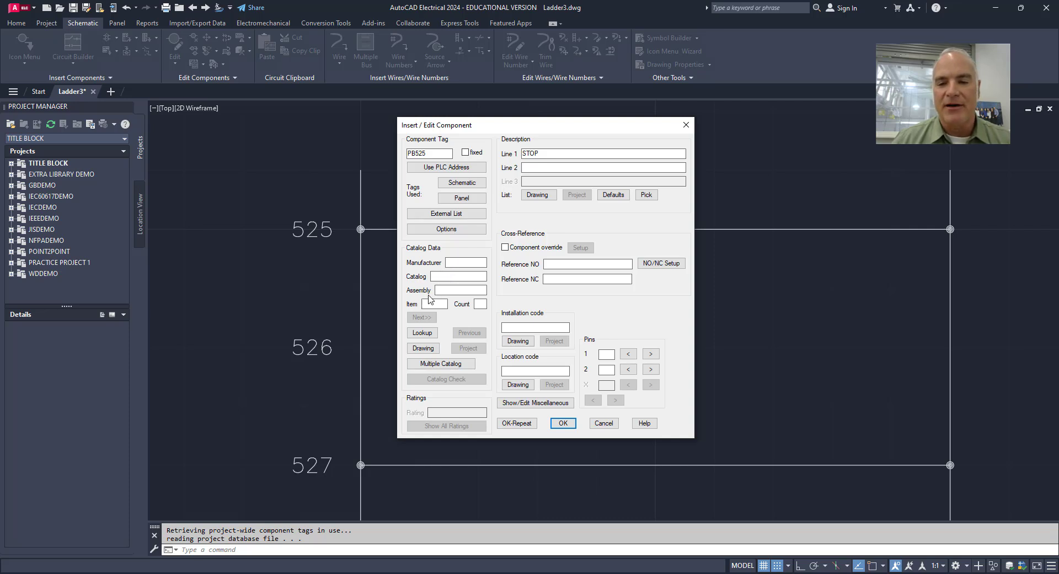
# Look up catalog data for PB525 and browse the 117 red 30.5mm extended push button records.
pyautogui.click(422, 332)
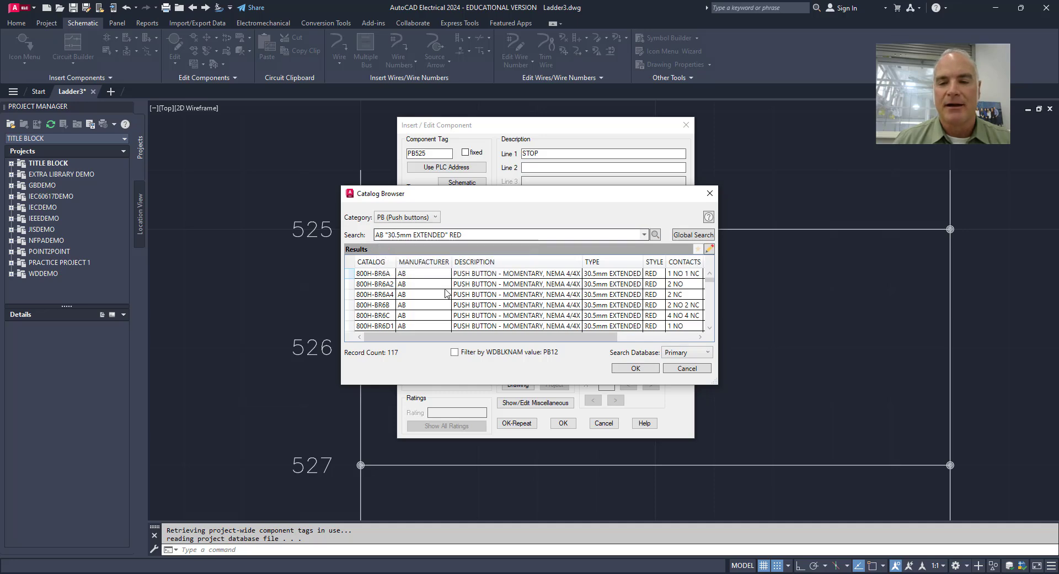
pyautogui.scroll(-2, 447, 293)
pyautogui.scroll(-5, 447, 293)
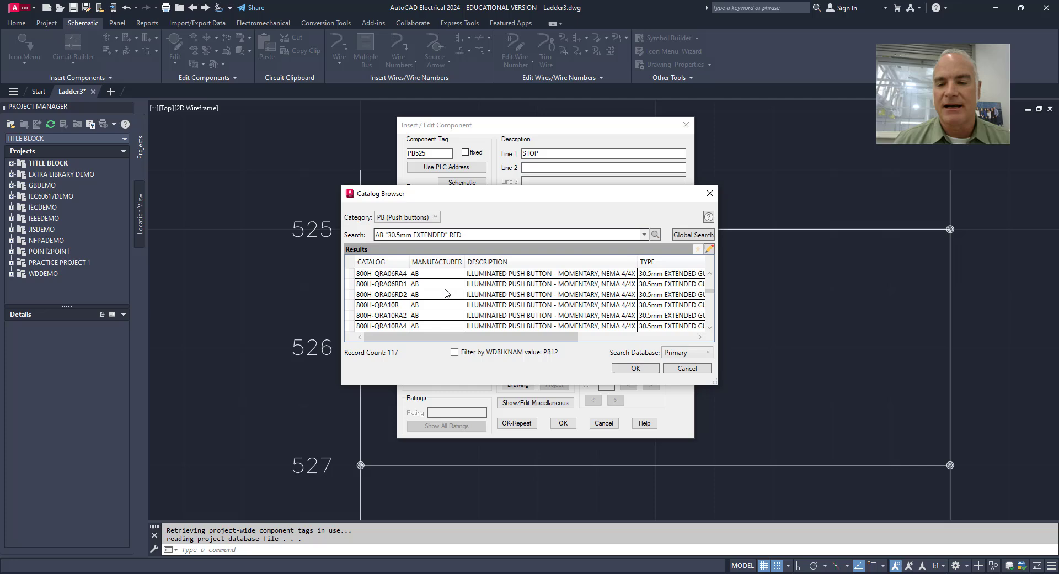
pyautogui.scroll(-3, 447, 293)
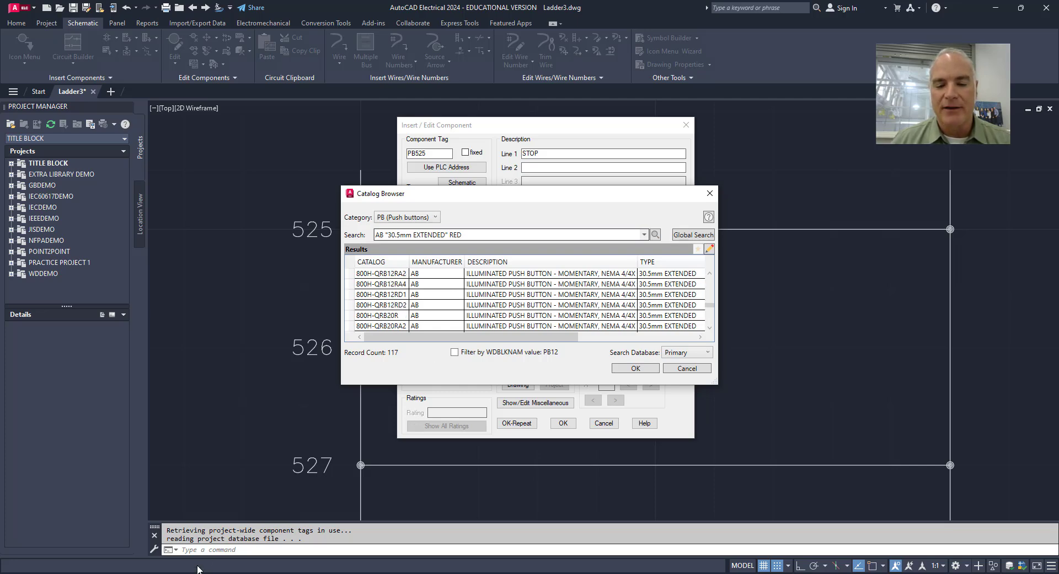
# Copy part number 800H-BR6D1 from the Revere Electric product page and return to AutoCAD.
pyautogui.moveTo(175, 571)
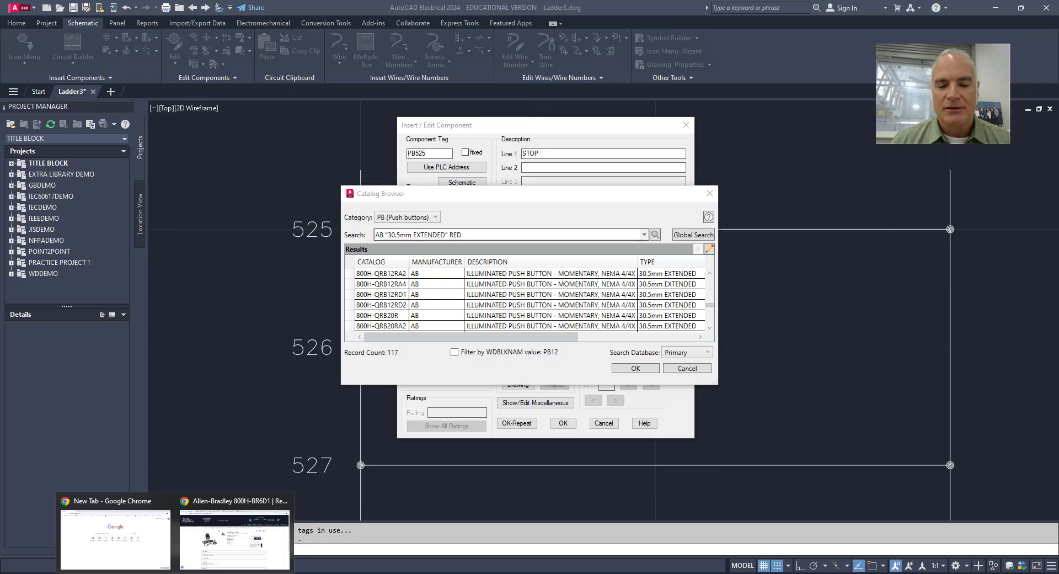
pyautogui.click(206, 556)
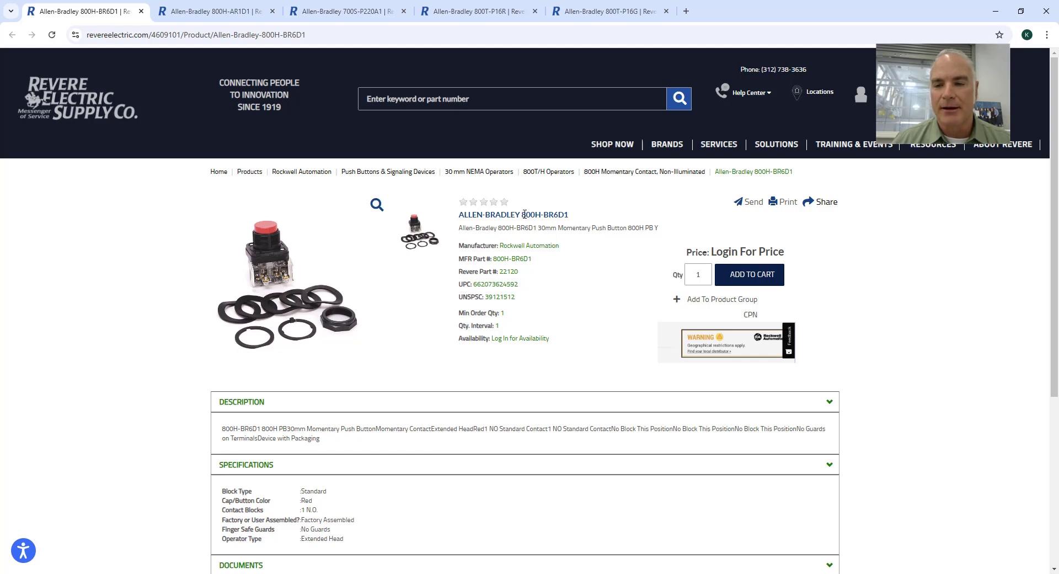
pyautogui.moveTo(522, 215); pyautogui.dragTo(570, 217)
pyautogui.hotkey('ctrl', 'c')
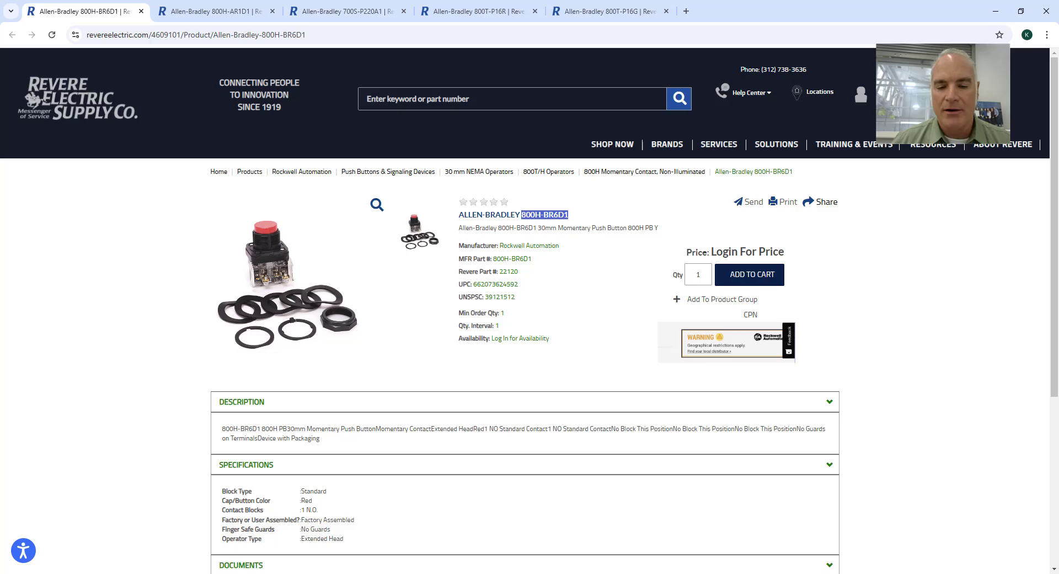
pyautogui.hotkey('alt', 'Tab')
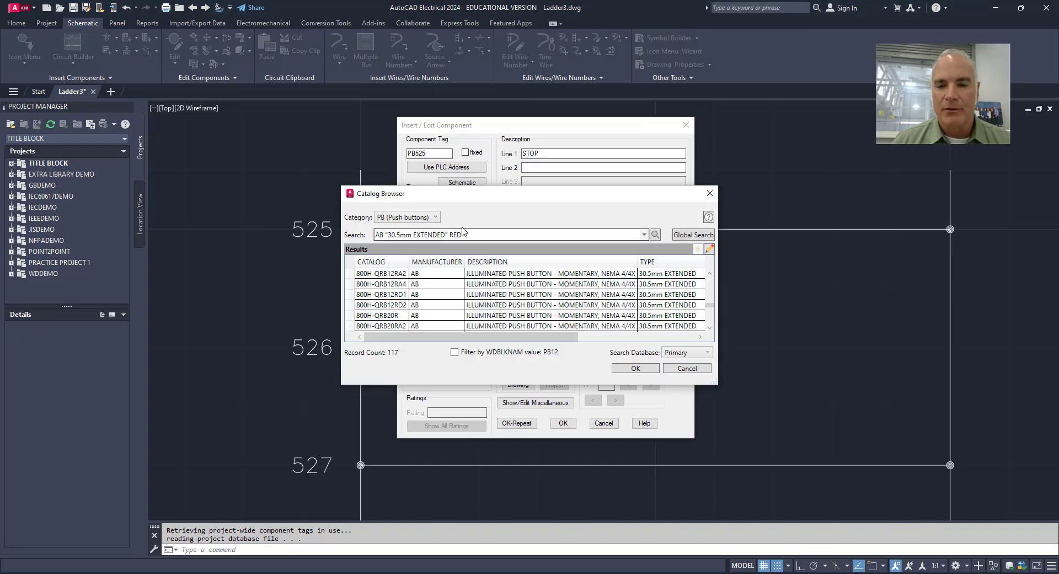
# Search the catalog for 800H-BR6D1 and assign that AB record to PB525.
pyautogui.moveTo(476, 233); pyautogui.dragTo(366, 244)
pyautogui.hotkey('ctrl', 'v')
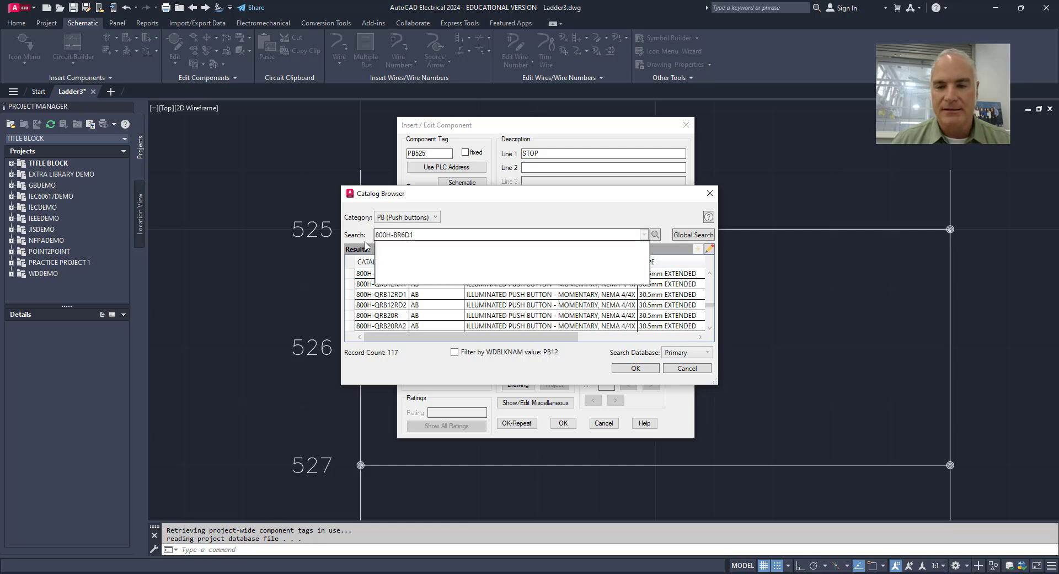
pyautogui.press('Return')
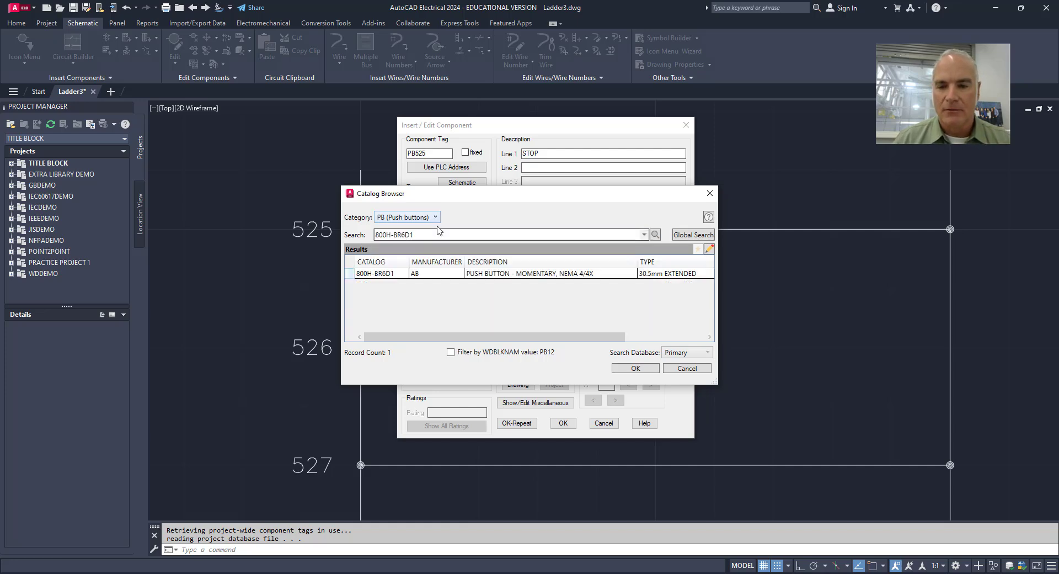
pyautogui.click(395, 275)
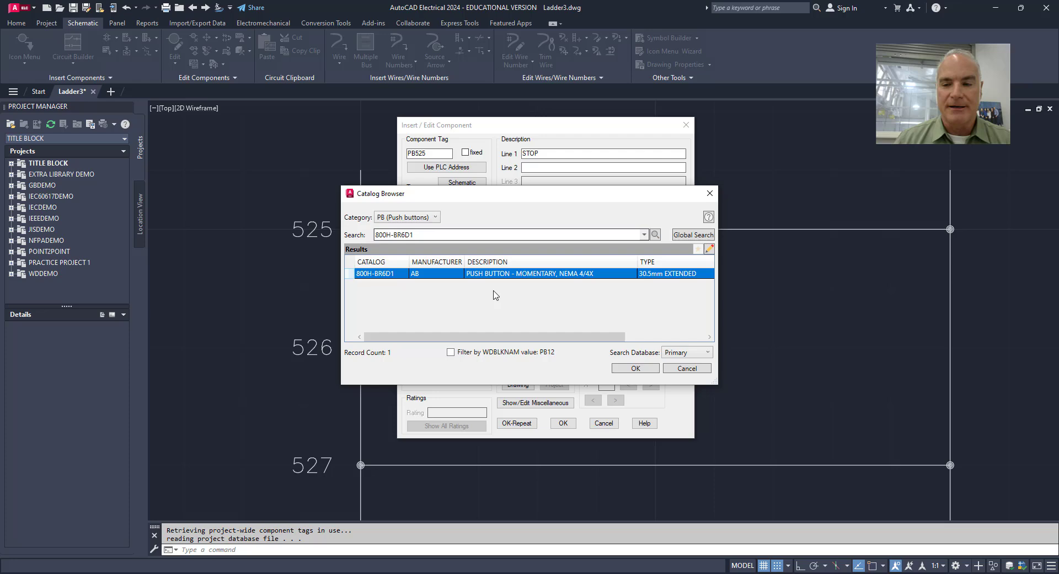
pyautogui.click(634, 369)
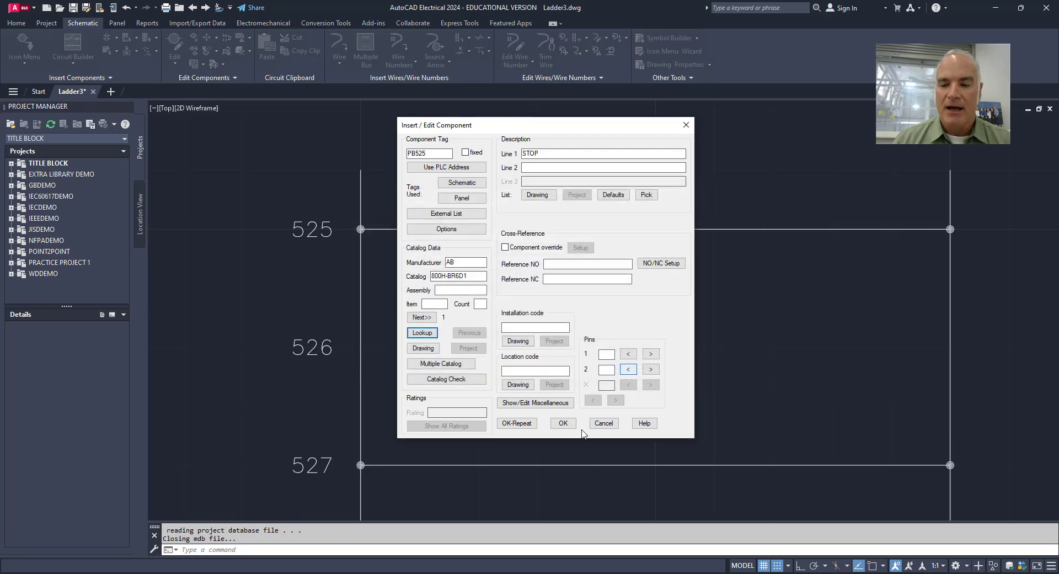
# Close the component details and map the symbol to catalog number 800H-BR6D1.
pyautogui.click(558, 423)
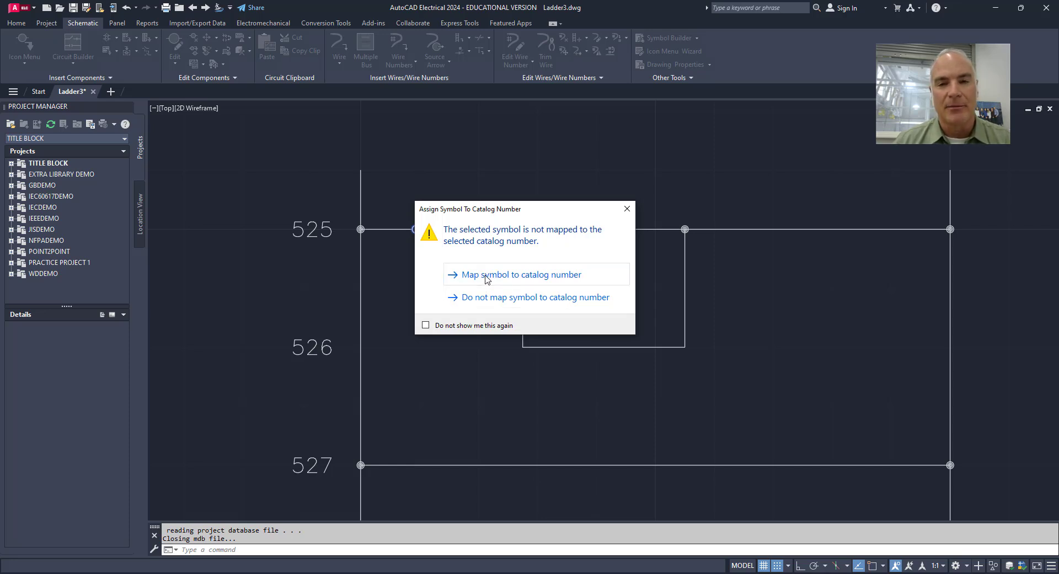
pyautogui.click(486, 275)
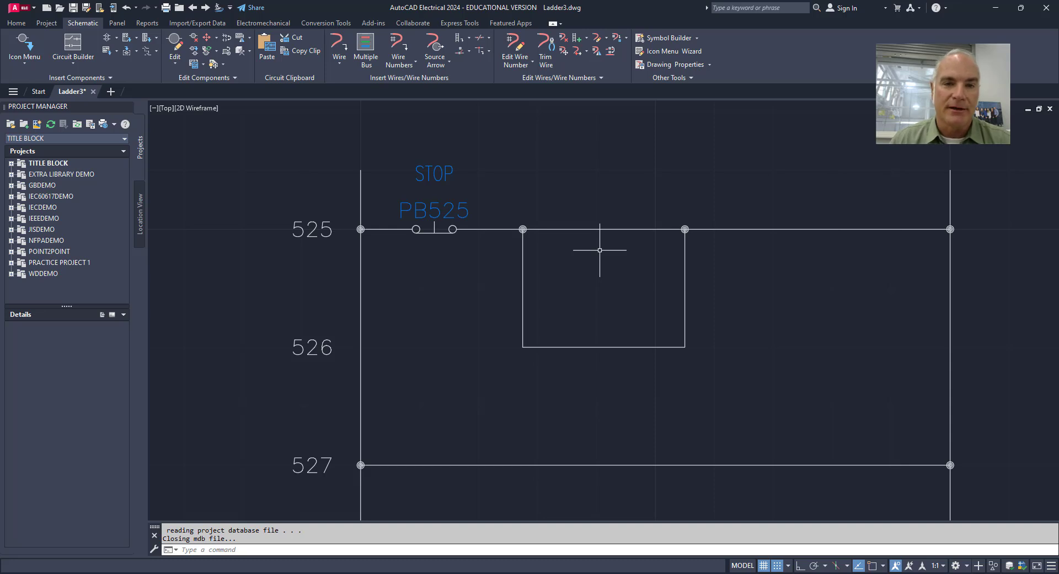
# Insert a normally open push button further along rung 525.
pyautogui.click(22, 46)
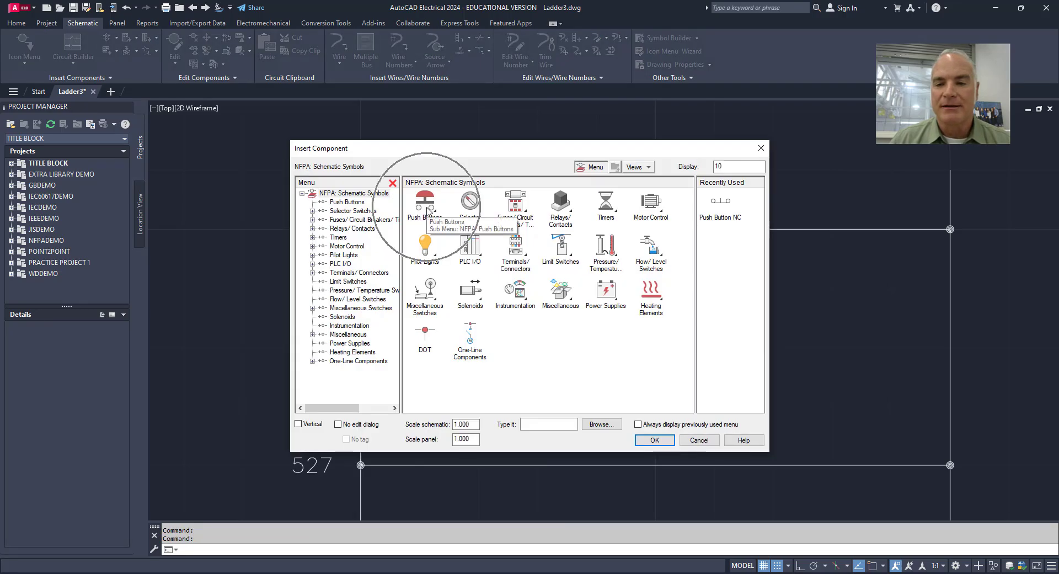
pyautogui.click(427, 210)
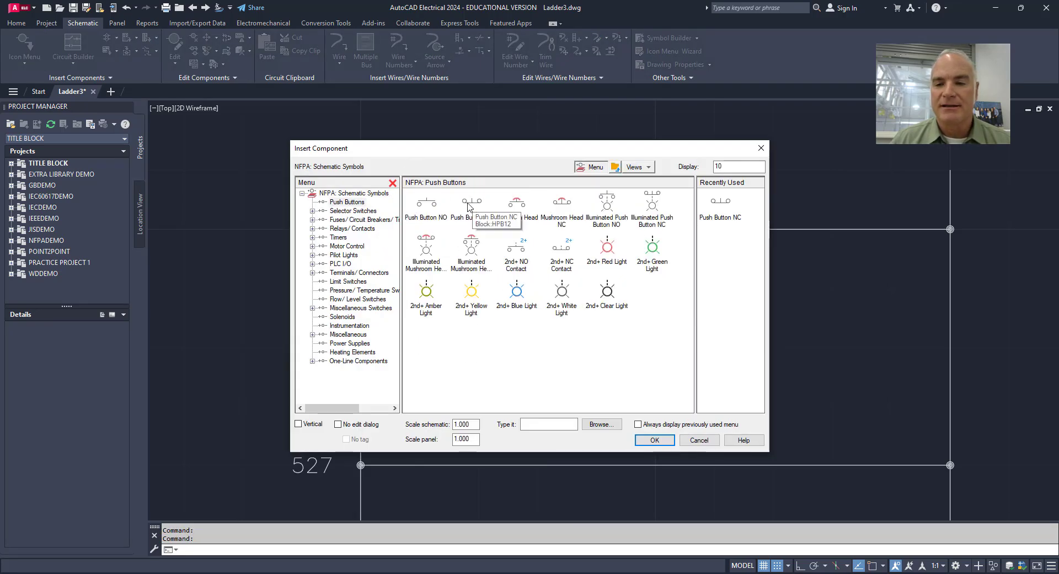
pyautogui.click(429, 207)
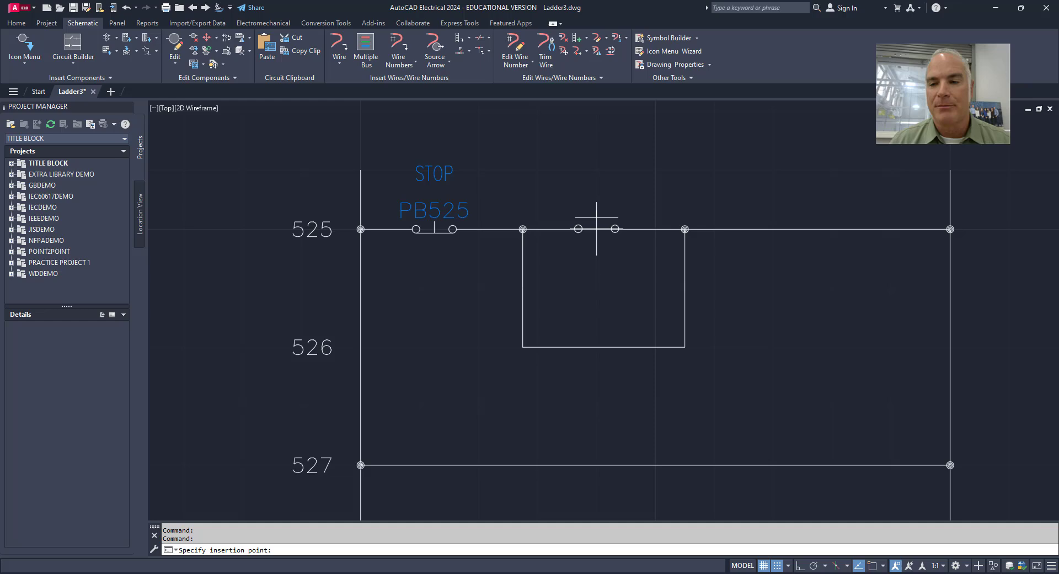
pyautogui.click(597, 229)
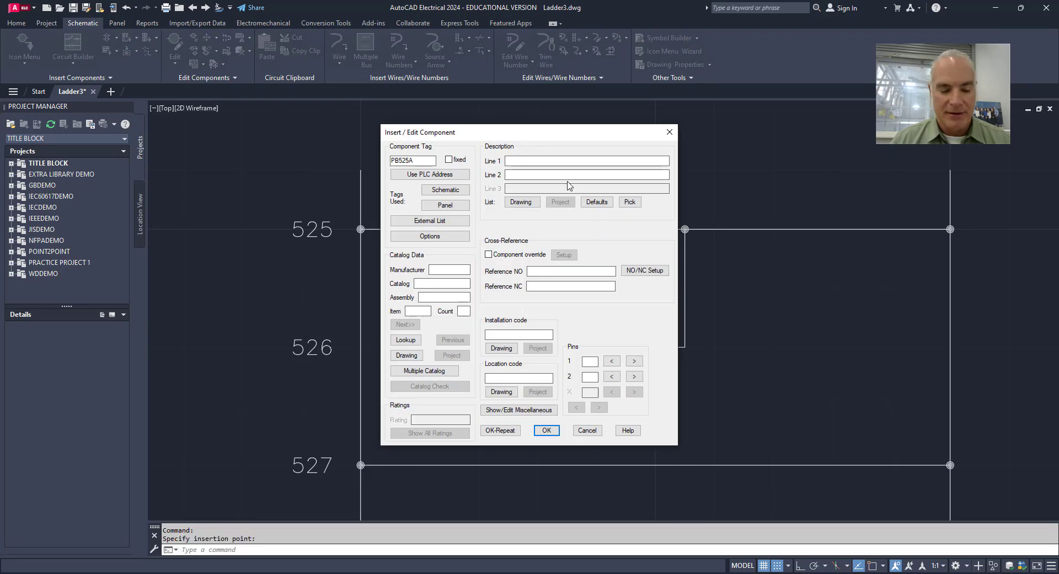
# Describe PB525A as START and look up a catalog part for it.
pyautogui.write('start')
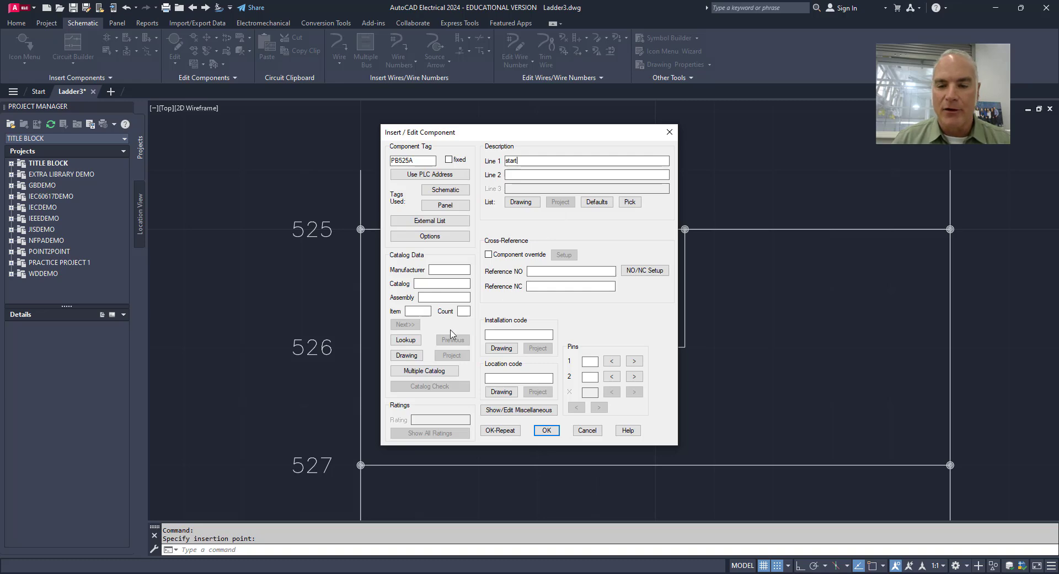
pyautogui.click(415, 343)
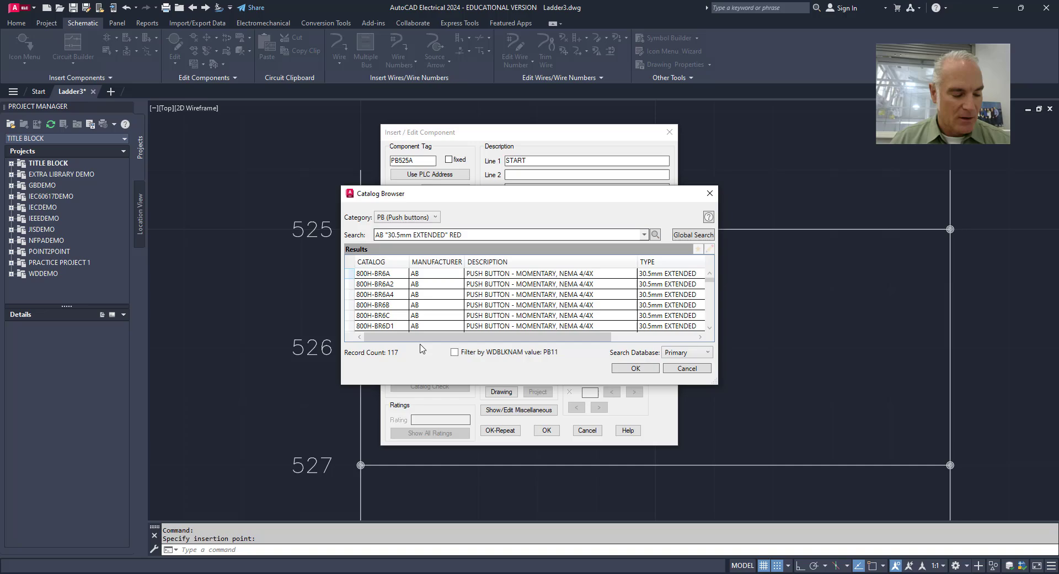
pyautogui.hotkey('alt', 'Tab')
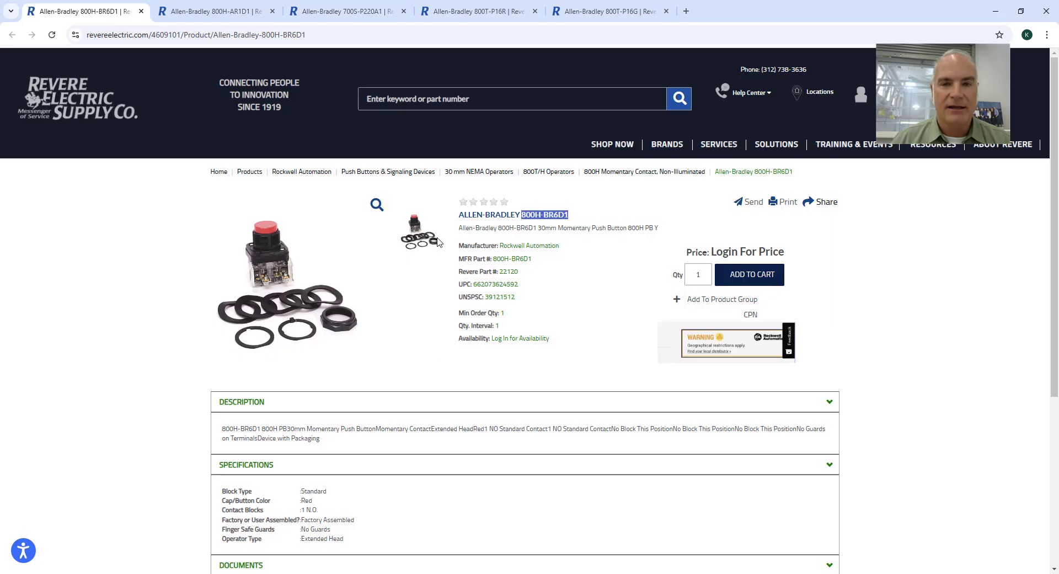
# Copy part number 800H-AR1D1 from the green push button's product page and return to AutoCAD.
pyautogui.click(225, 11)
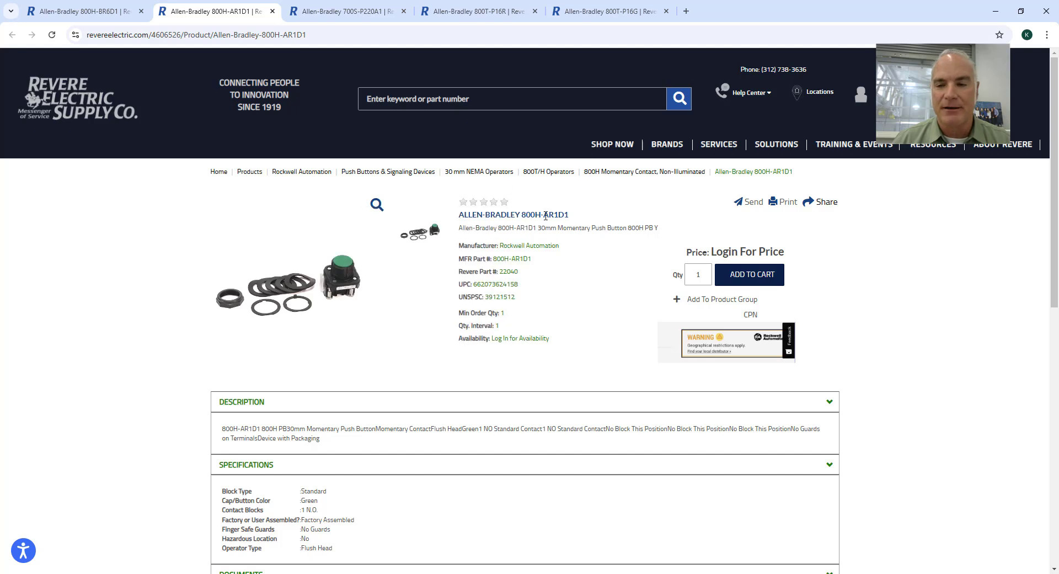
pyautogui.moveTo(521, 215); pyautogui.dragTo(570, 214)
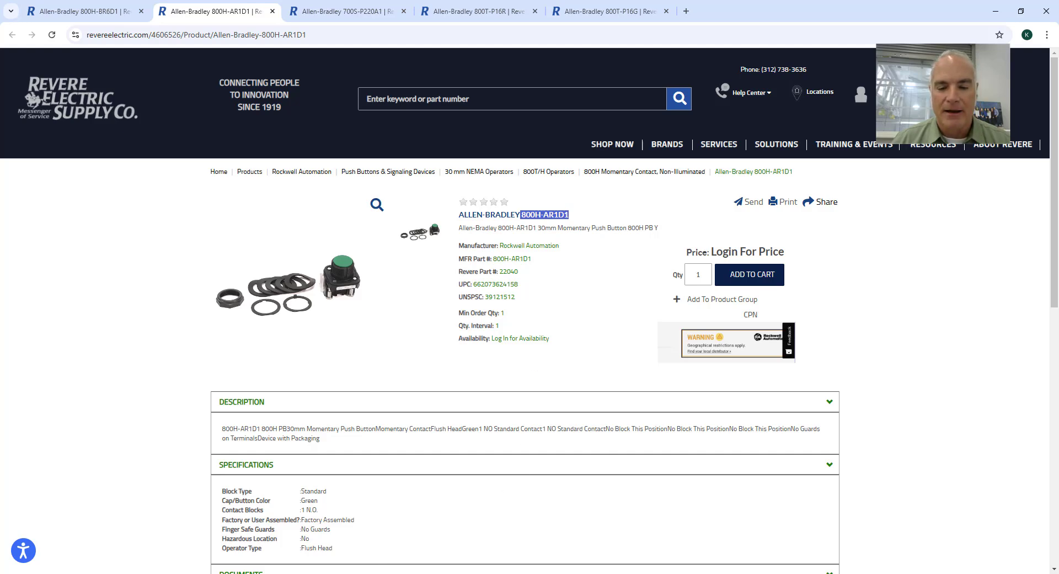
pyautogui.hotkey('alt', 'Tab')
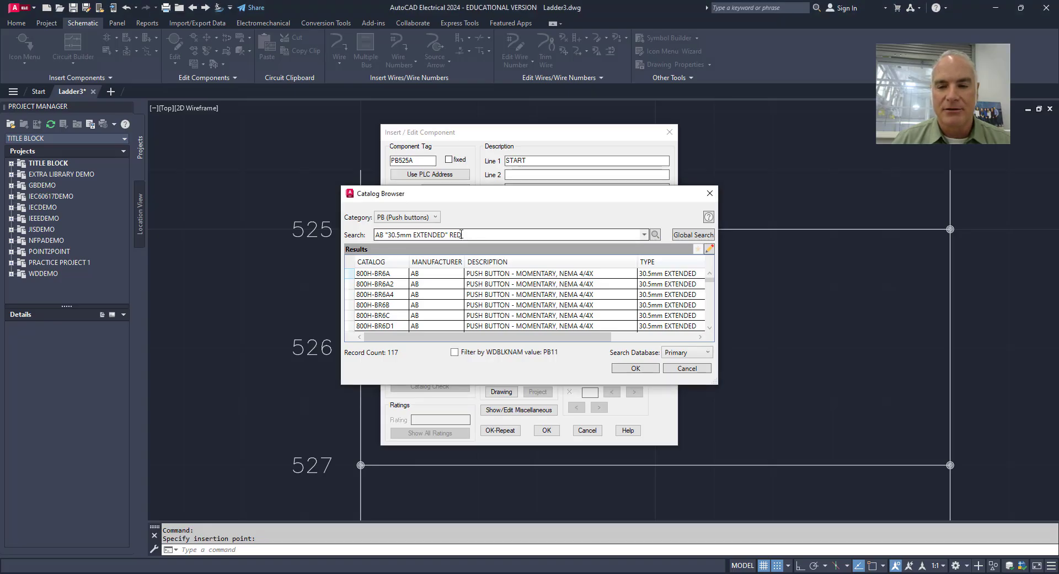
# Search the catalog for 800H-AR1D1, assign it to PB525A, and finish inserting the START button.
pyautogui.moveTo(455, 234); pyautogui.dragTo(374, 236)
pyautogui.write('800H-AR1D1')
pyautogui.press('Return')
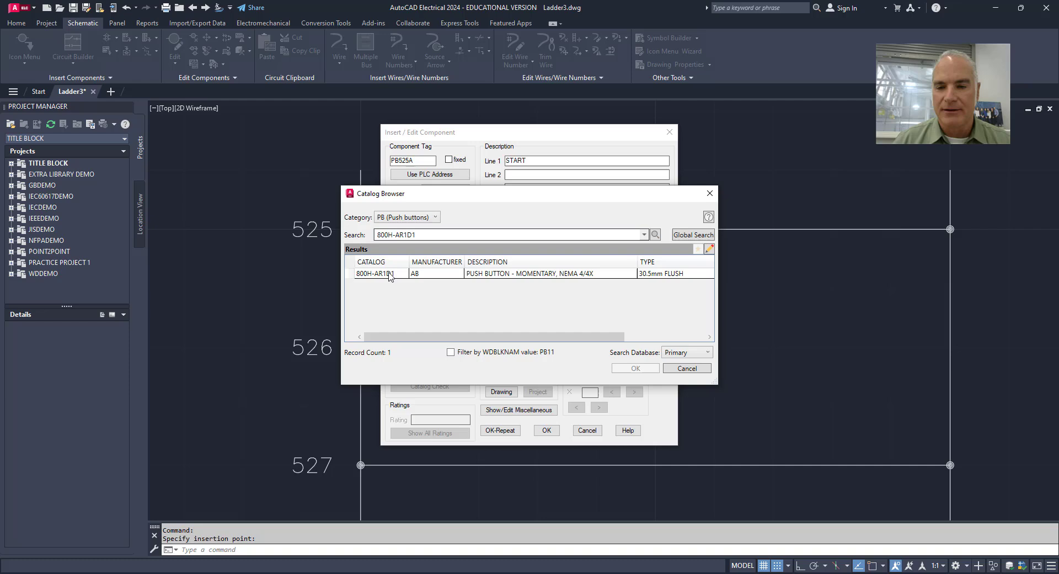
pyautogui.click(428, 274)
pyautogui.click(630, 373)
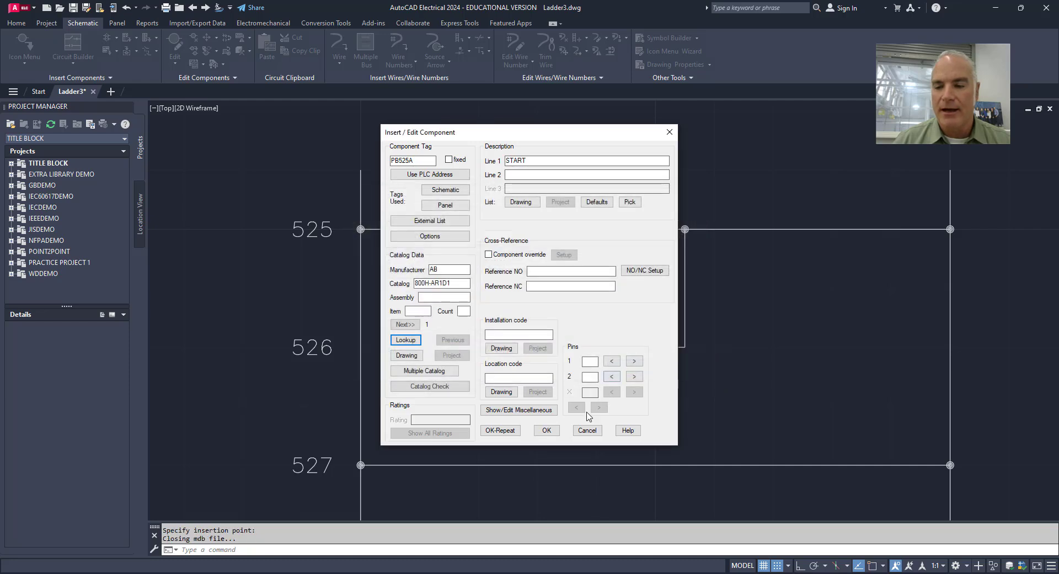
pyautogui.click(546, 431)
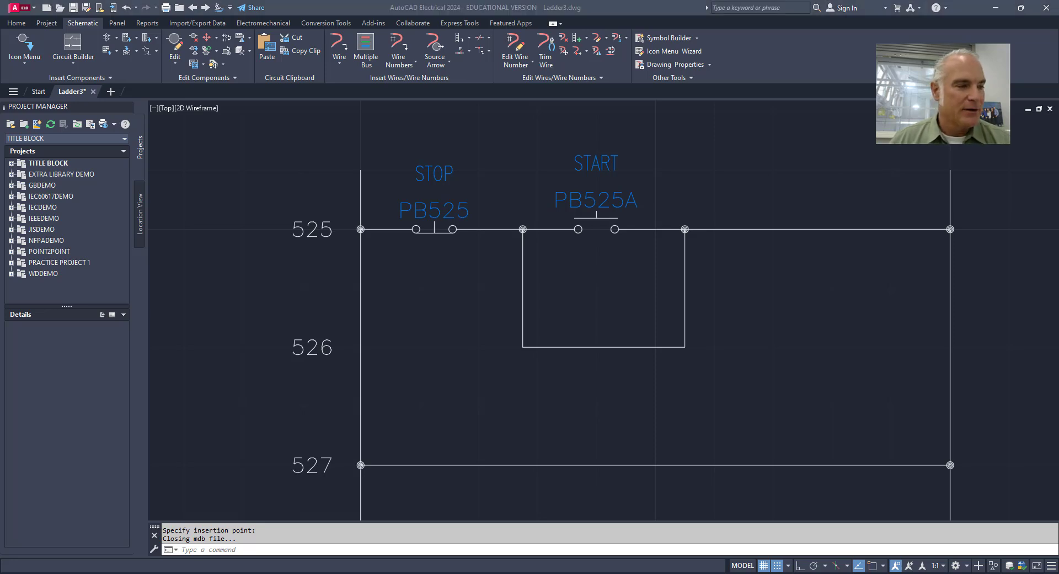
# Copy relay part number 700S-P220A1 from its Revere Electric page and return to the ladder drawing.
pyautogui.hotkey('alt', 'Tab')
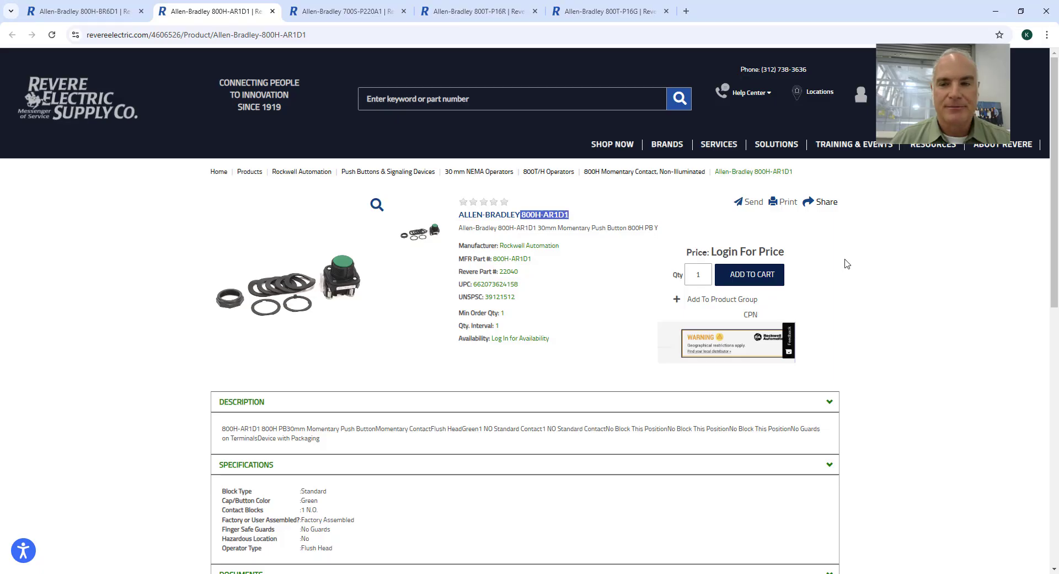
pyautogui.click(348, 11)
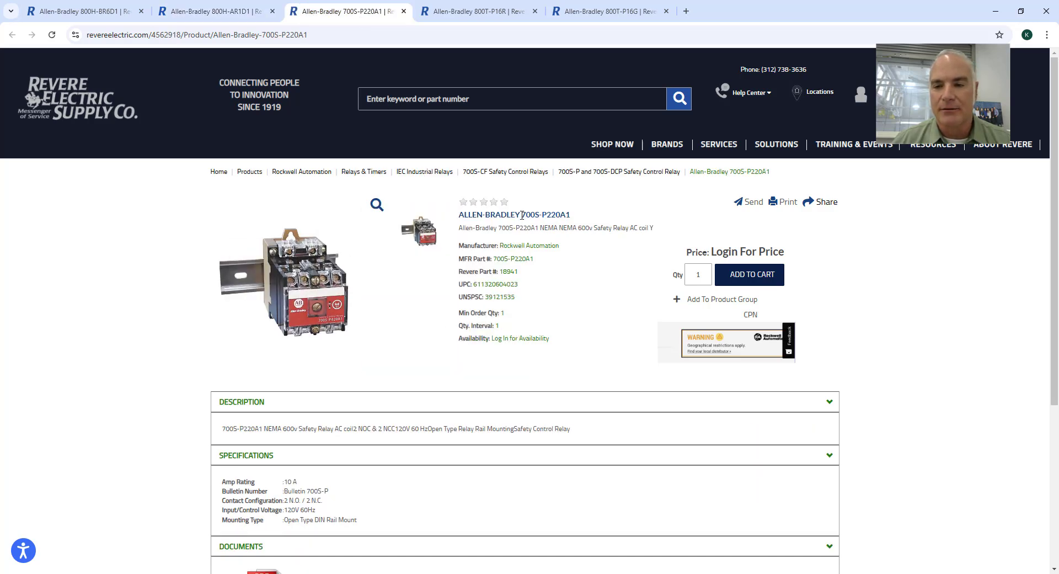
pyautogui.moveTo(522, 214); pyautogui.dragTo(541, 215)
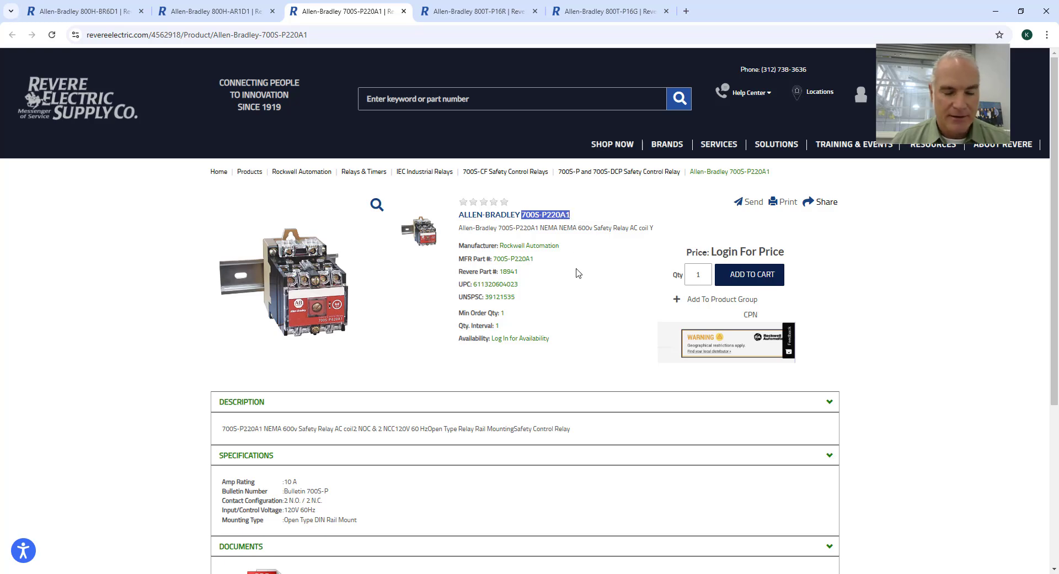
pyautogui.moveTo(301, 292)
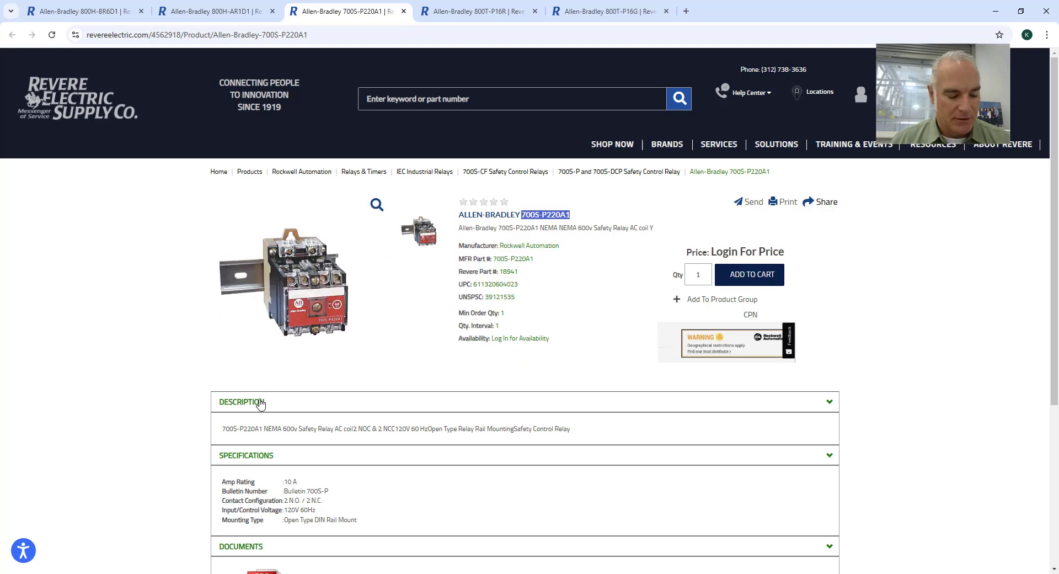
pyautogui.hotkey('alt', 'Tab')
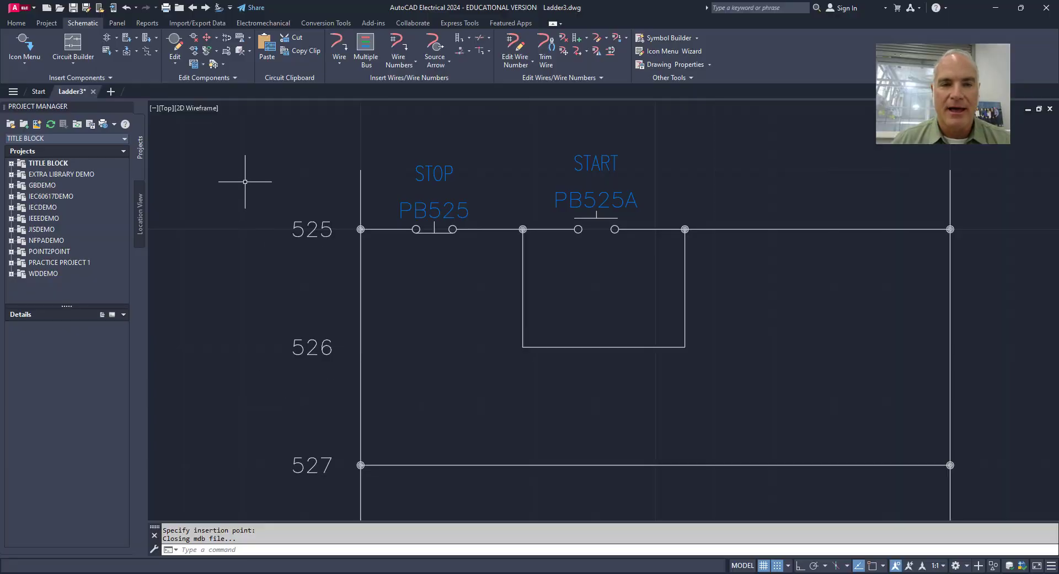
# Insert a relay coil at the right end of rung 525 with description RELAY 1.
pyautogui.click(26, 47)
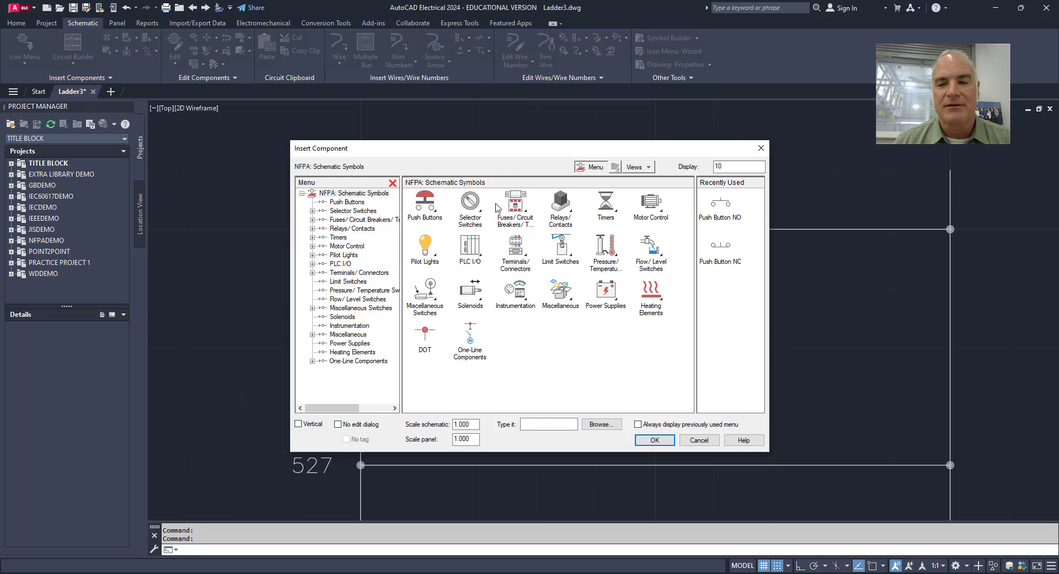
pyautogui.click(562, 202)
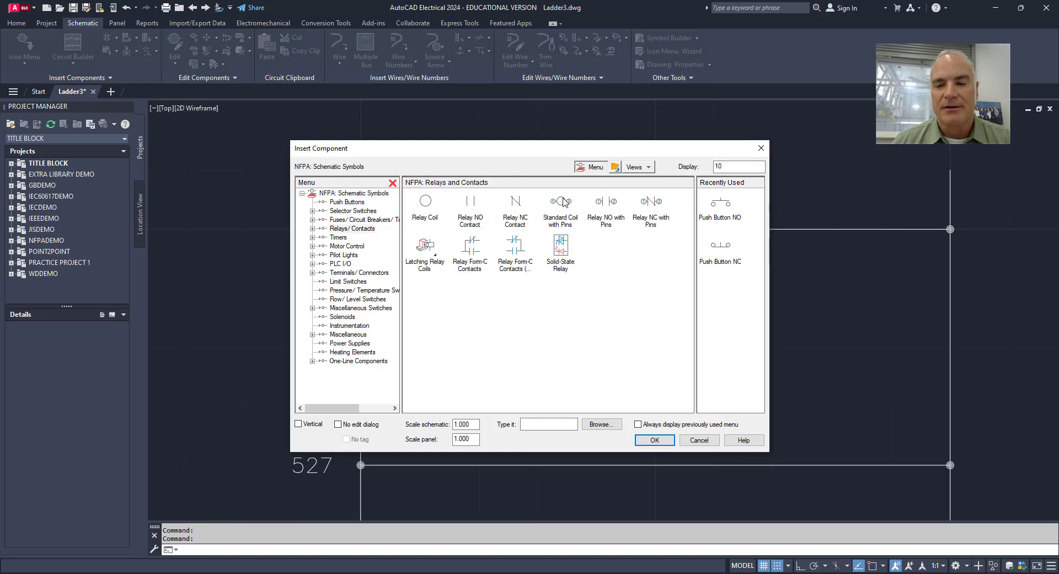
pyautogui.click(425, 202)
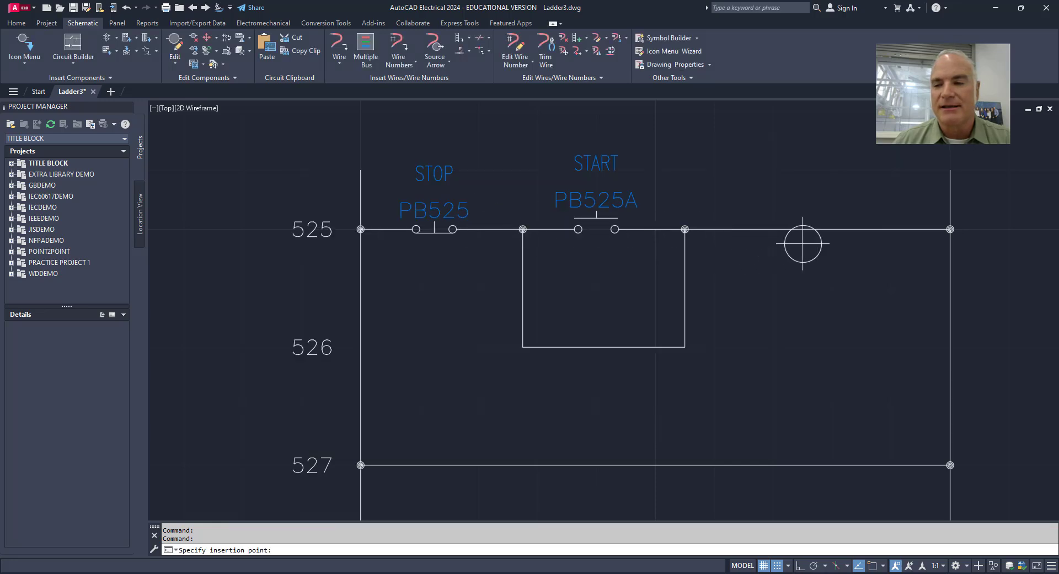
pyautogui.click(862, 229)
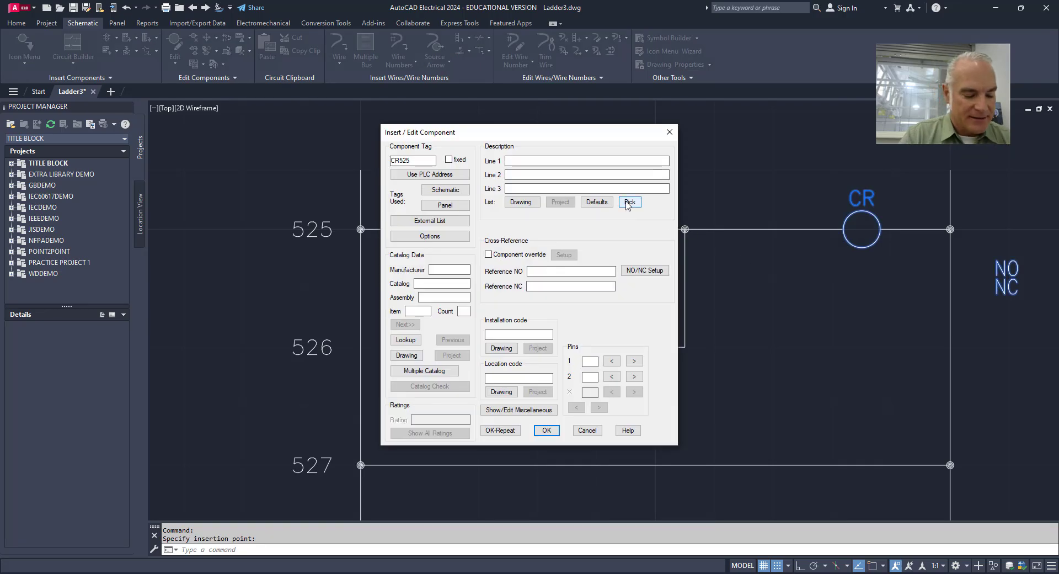
pyautogui.write('relay 1')
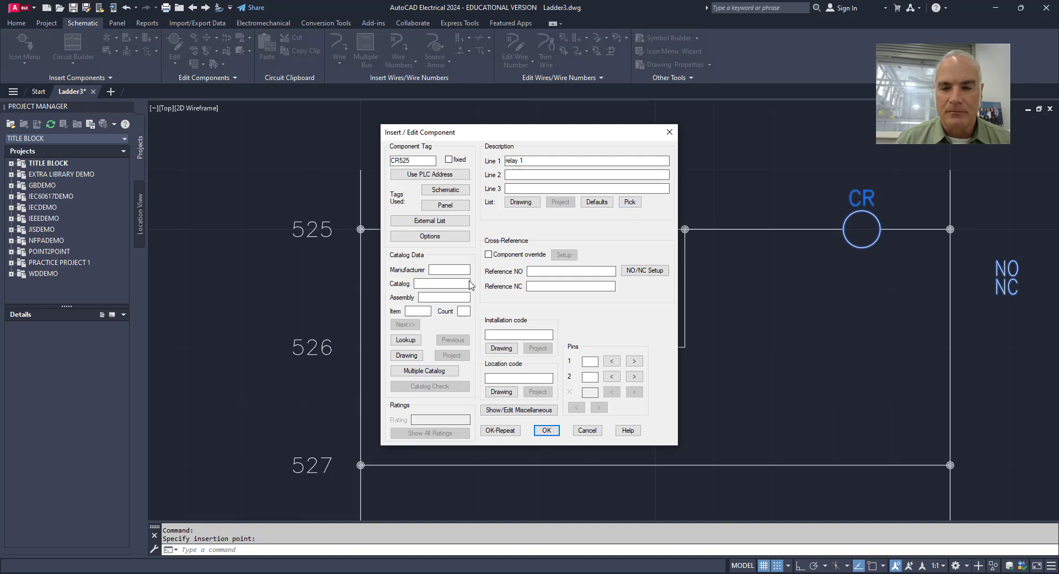
# Assign catalog part 700S-P220A1 (pins K1/K2) to coil CR525 and finish the edit.
pyautogui.click(405, 340)
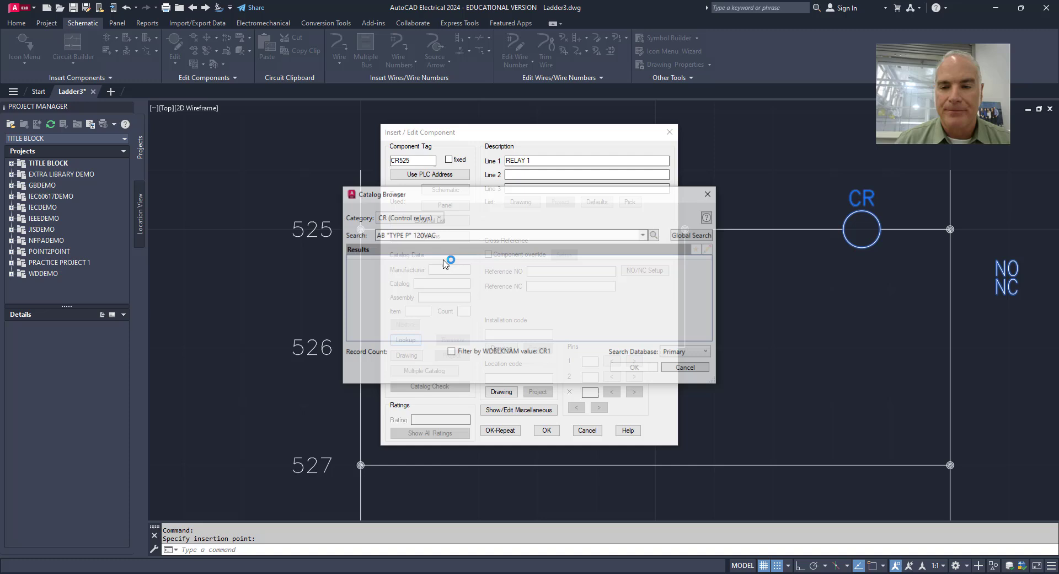
pyautogui.moveTo(458, 235); pyautogui.dragTo(364, 239)
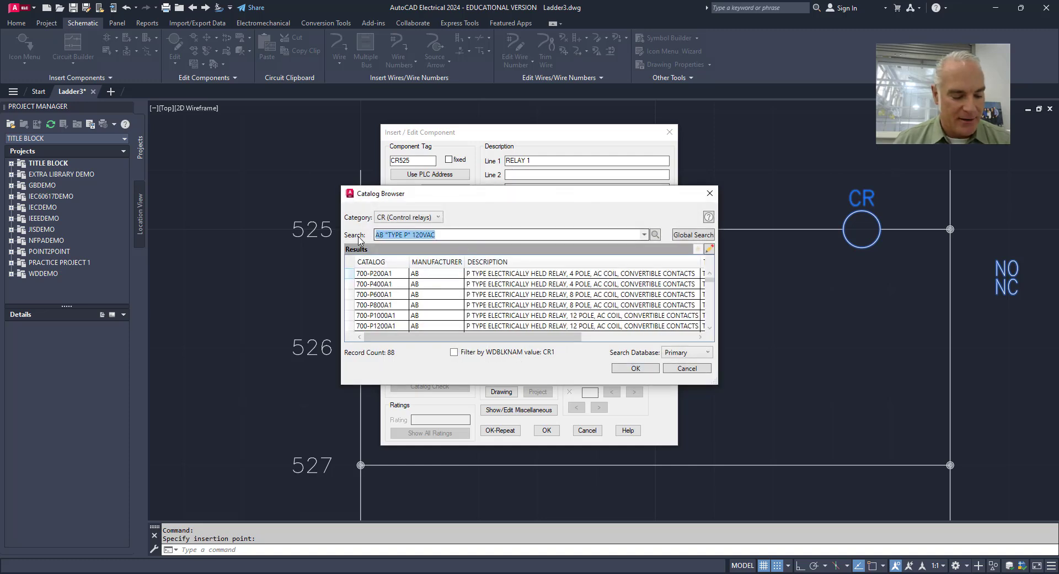
pyautogui.write('700S-P220A1')
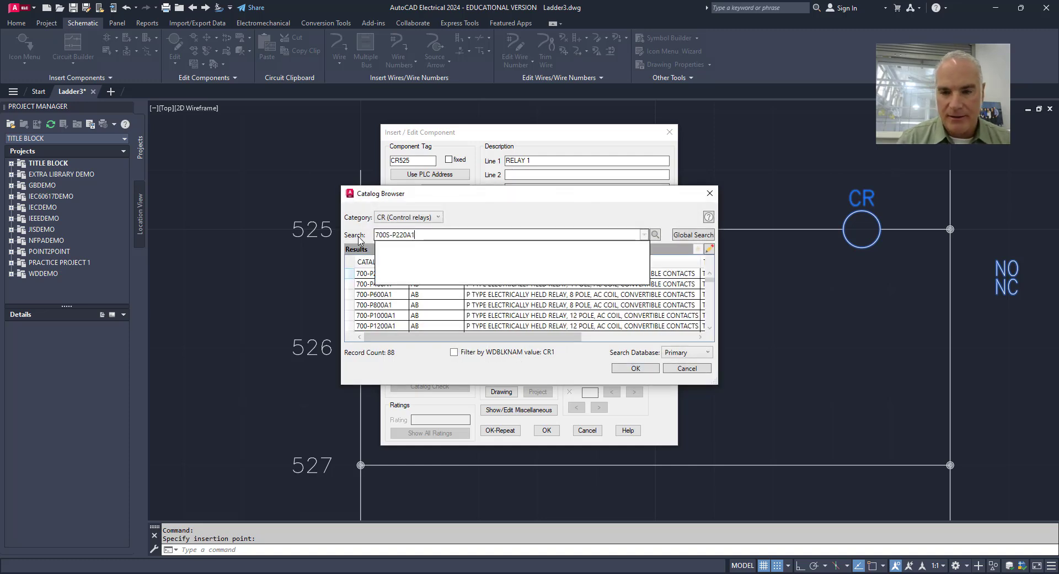
pyautogui.press('Return')
pyautogui.click(393, 274)
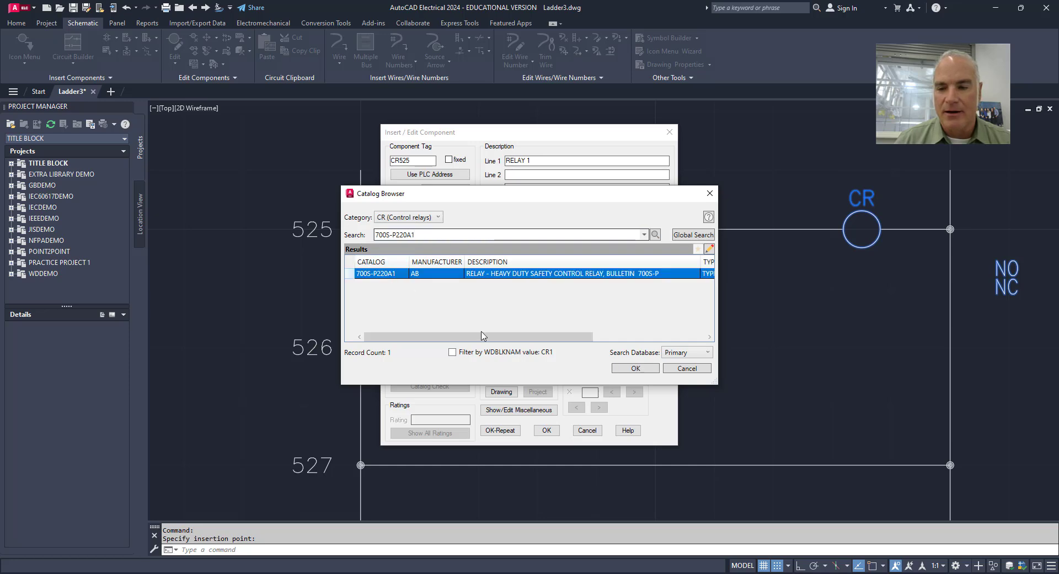
pyautogui.click(626, 369)
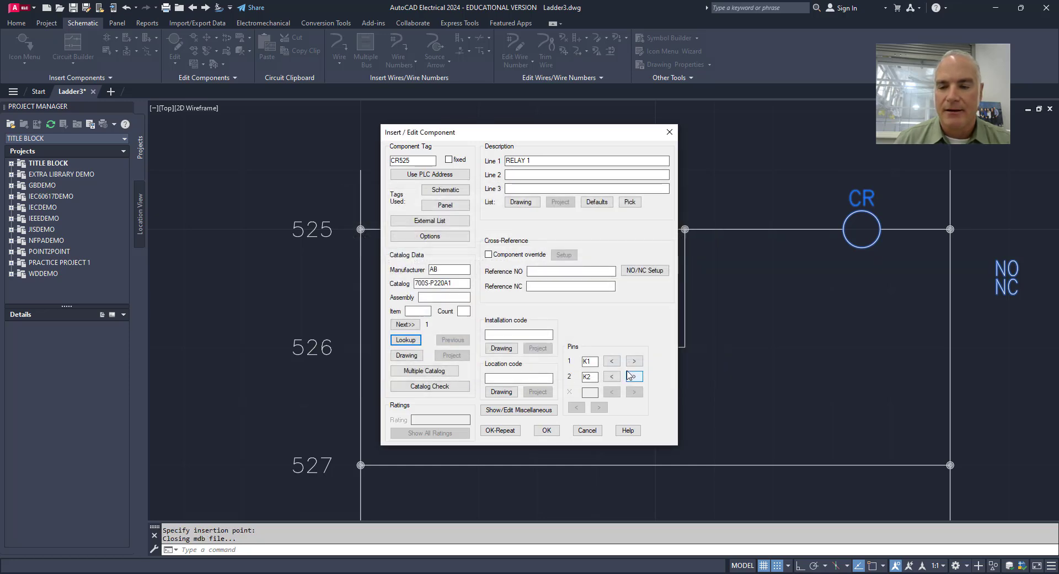
pyautogui.click(546, 430)
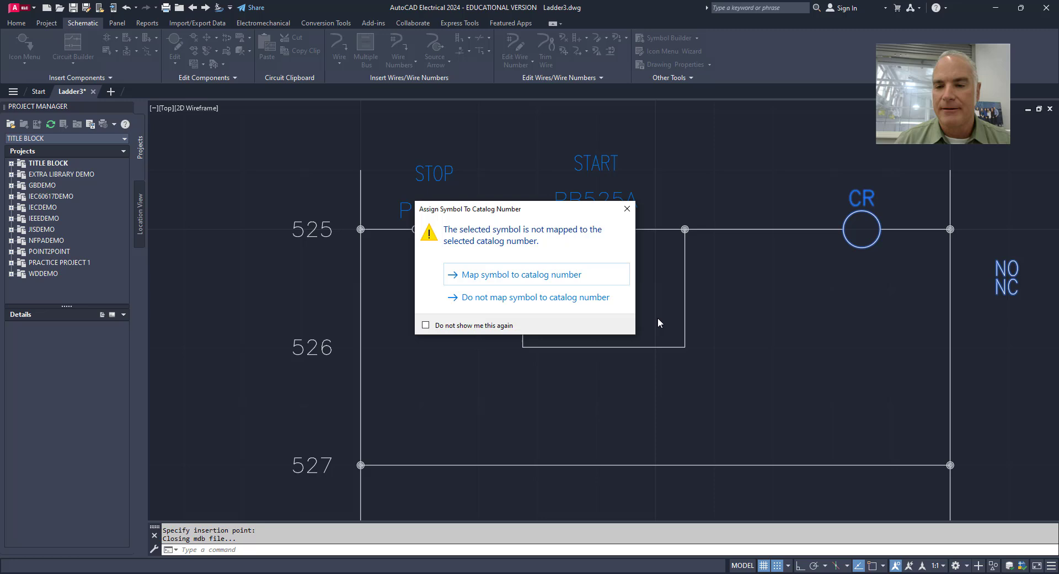
pyautogui.click(498, 278)
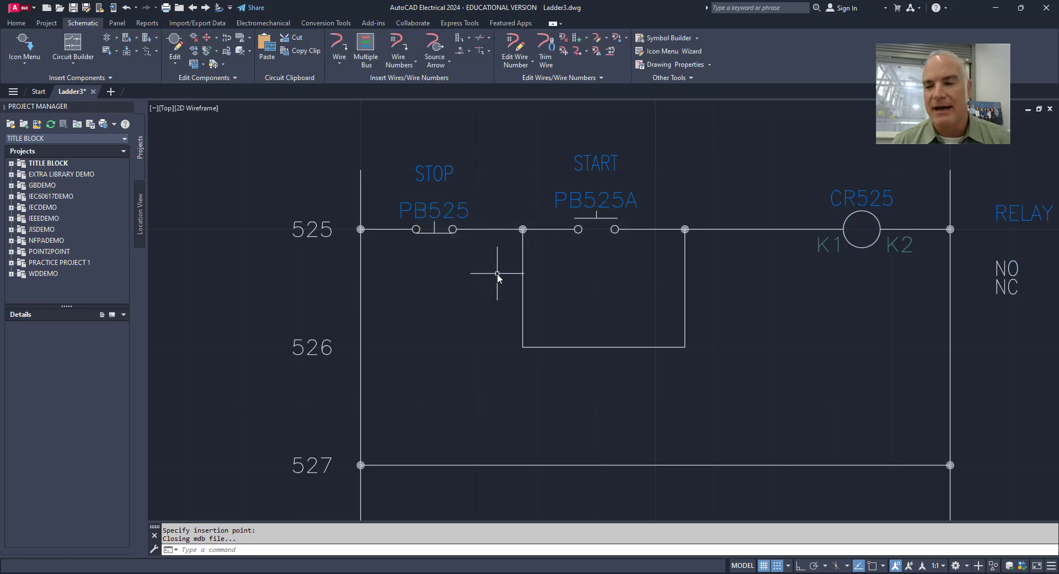
pyautogui.scroll(-2, 672, 307)
pyautogui.moveTo(672, 307); pyautogui.dragTo(605, 278, button='middle')
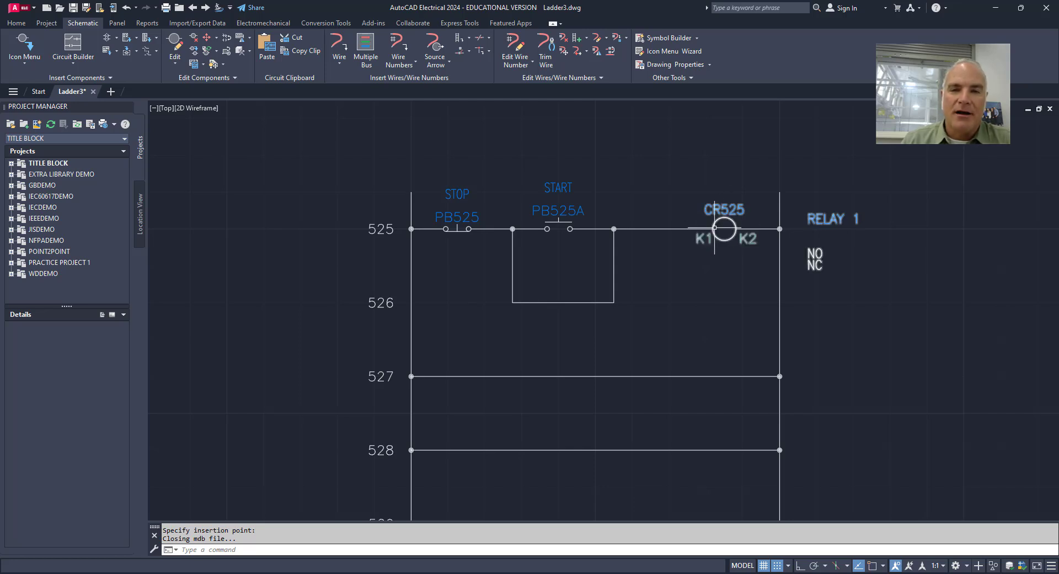
pyautogui.moveTo(715, 227)
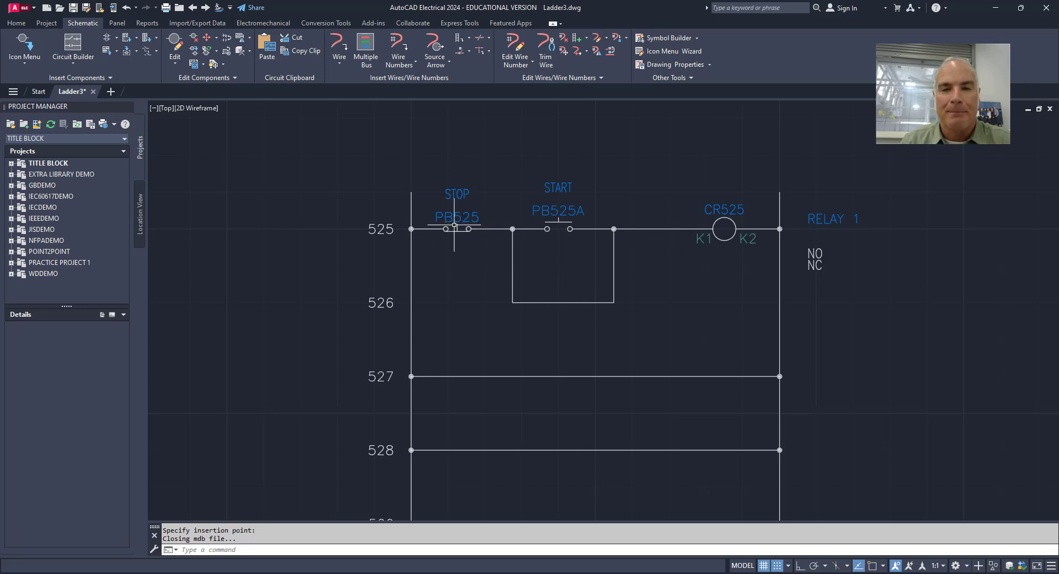
# Insert a normally open relay contact on the rung 526 branch under START.
pyautogui.click(23, 50)
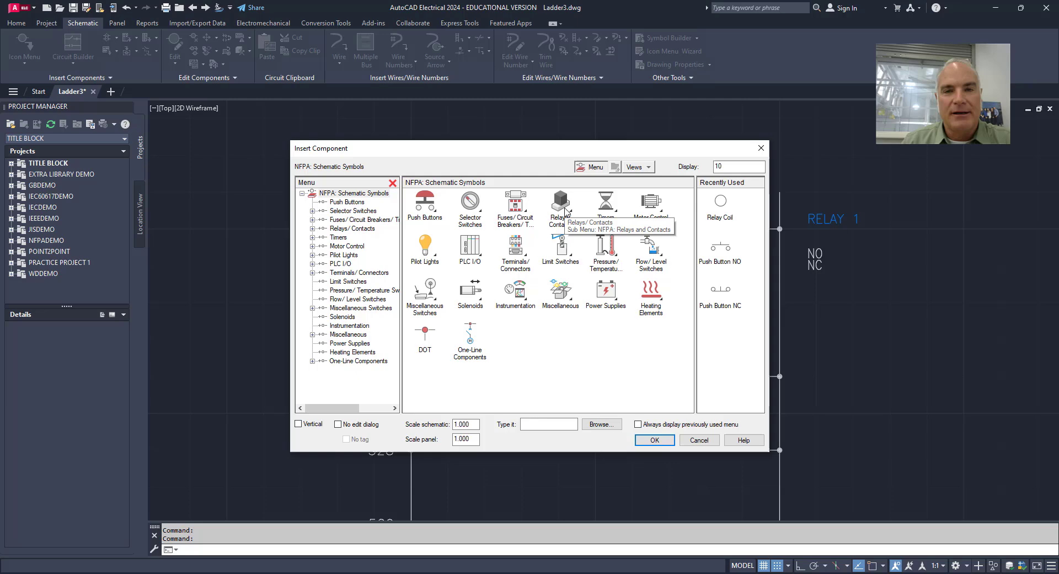
pyautogui.click(565, 211)
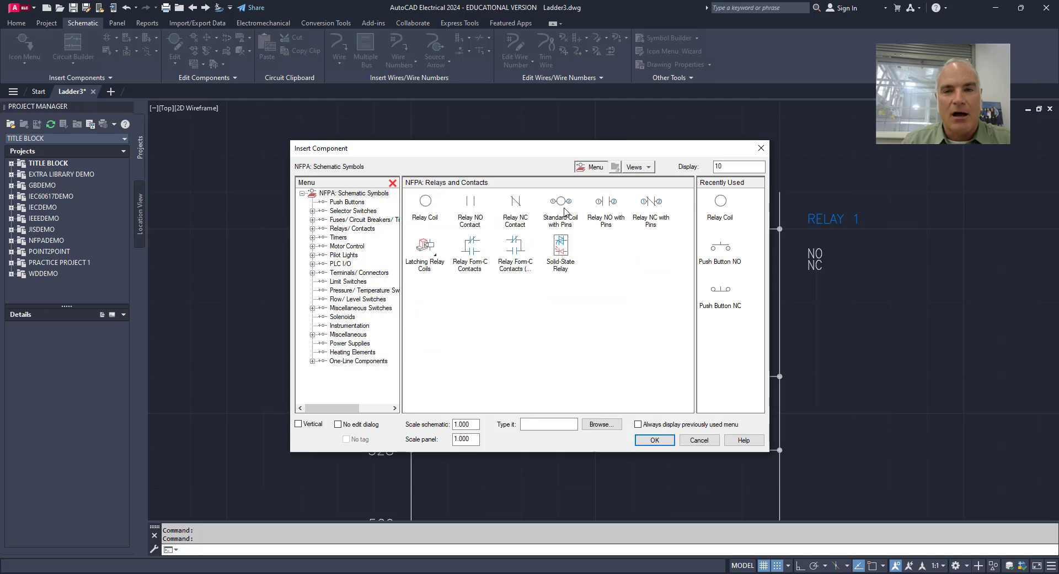
pyautogui.click(468, 208)
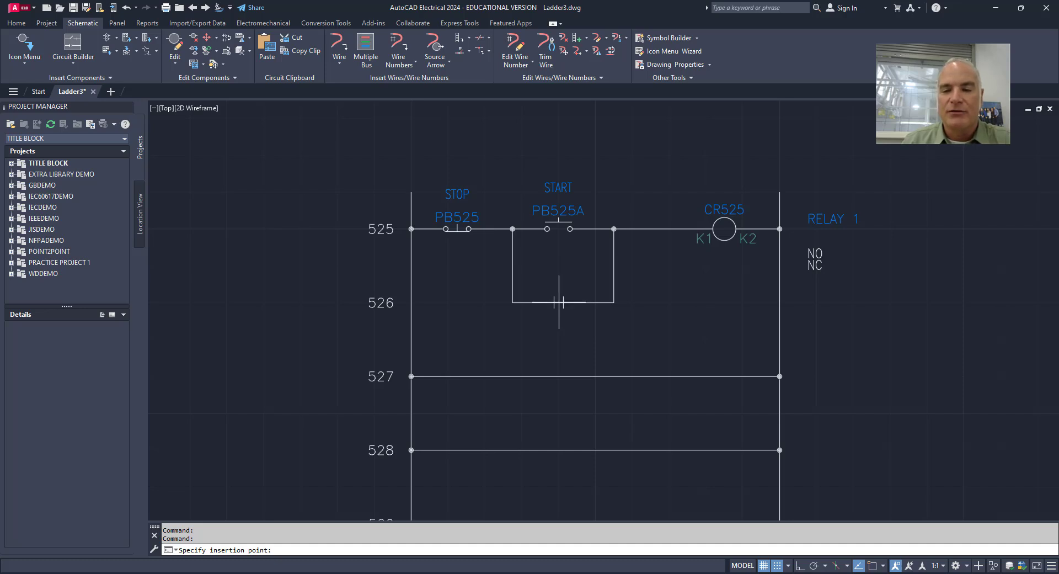
pyautogui.click(559, 303)
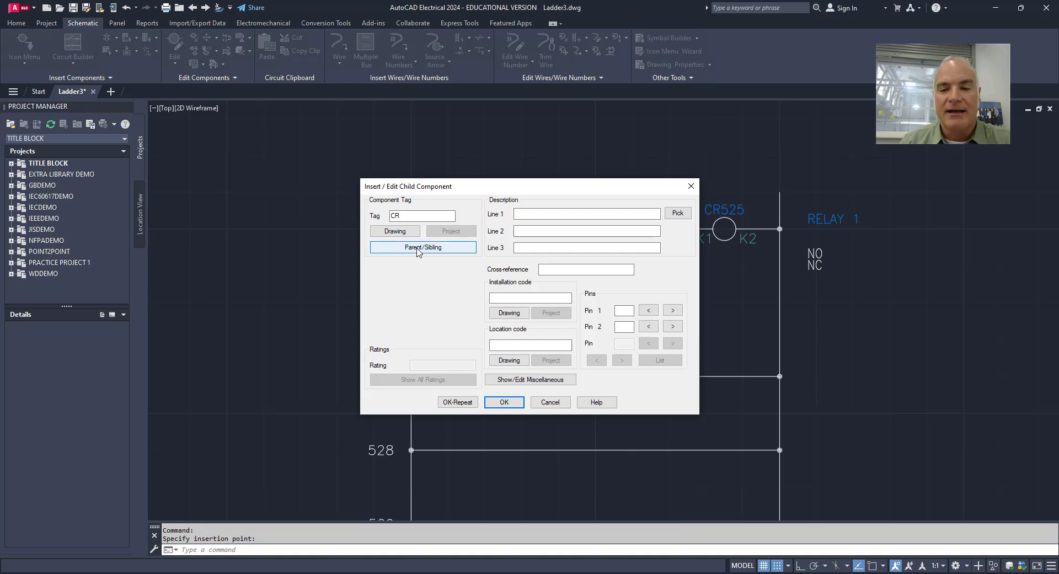
# Link the rung 526 contact to parent coil CR525 (RELAY 1, pins A1X/A1Y) and confirm.
pyautogui.click(418, 248)
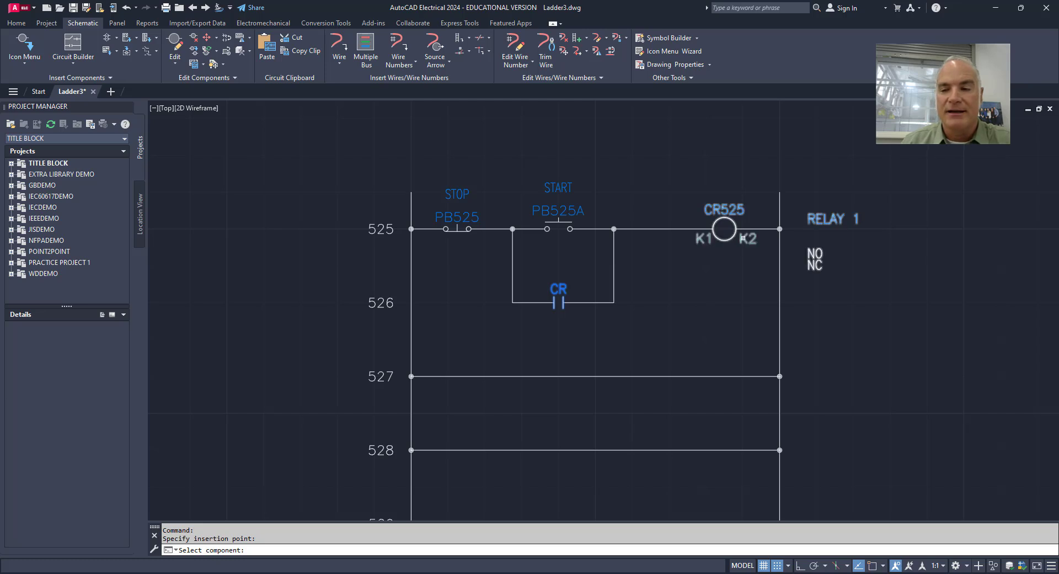
pyautogui.click(743, 237)
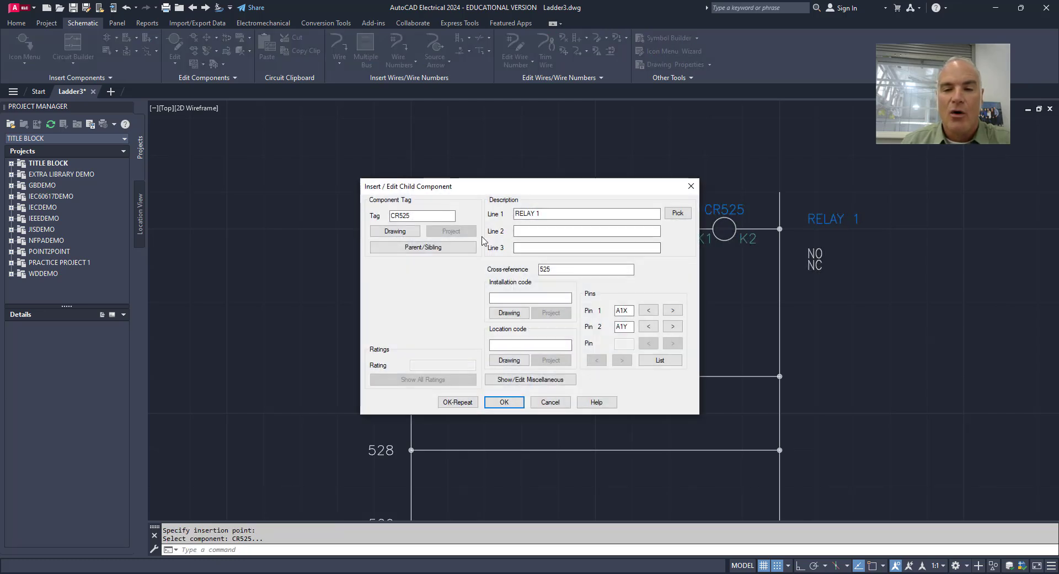
pyautogui.click(395, 232)
pyautogui.click(476, 210)
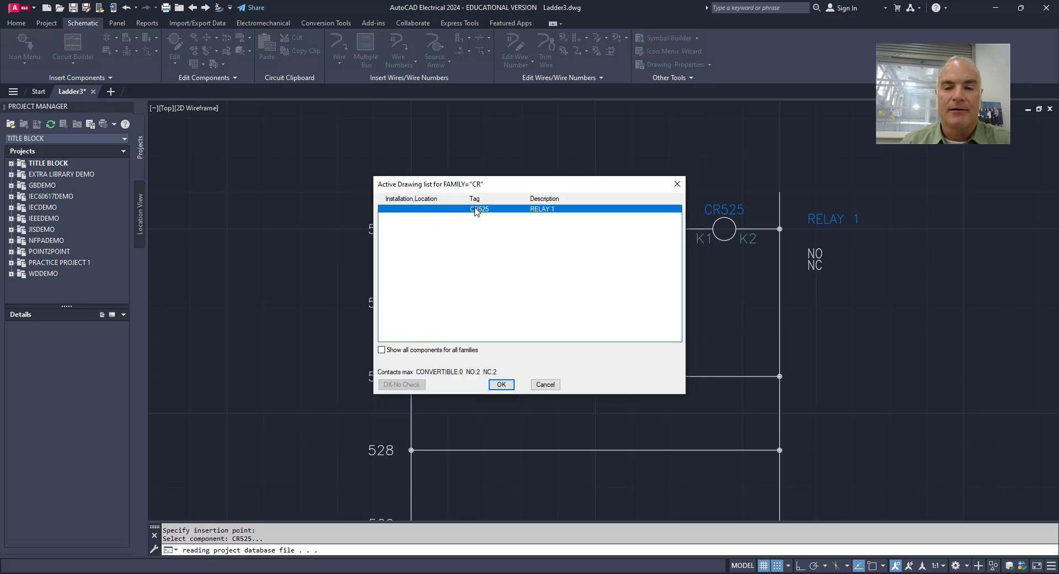
pyautogui.click(502, 385)
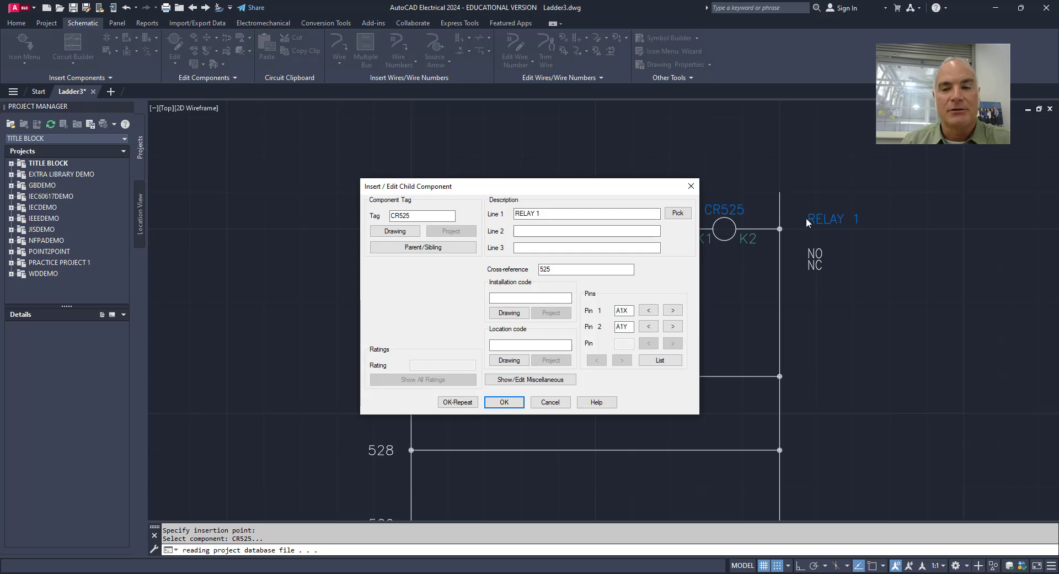
pyautogui.click(494, 404)
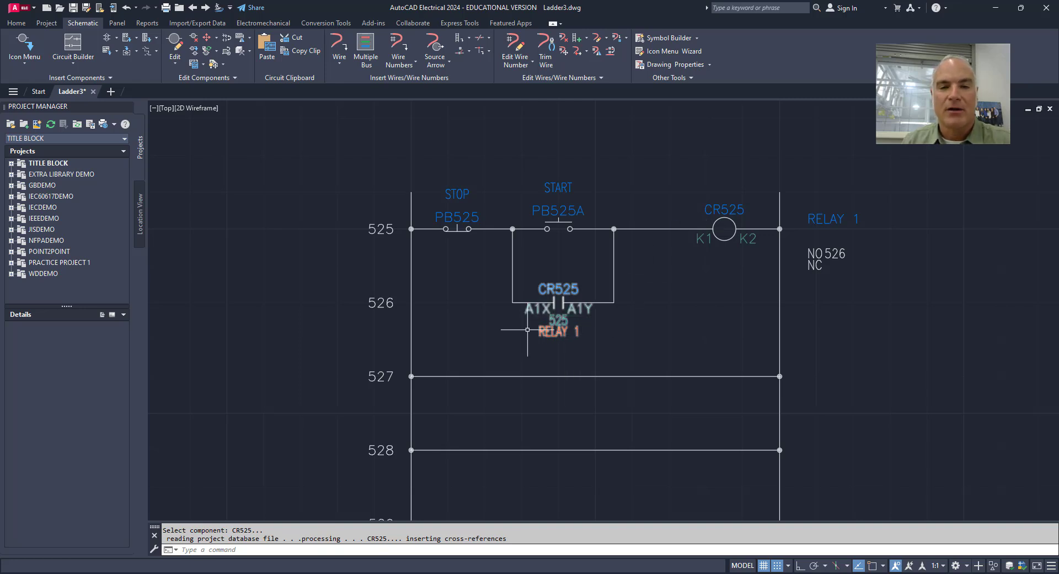
# Place a second CR525 normally open contact (pins A4X/A4Y, RELAY 1) on rung 527.
pyautogui.click(30, 48)
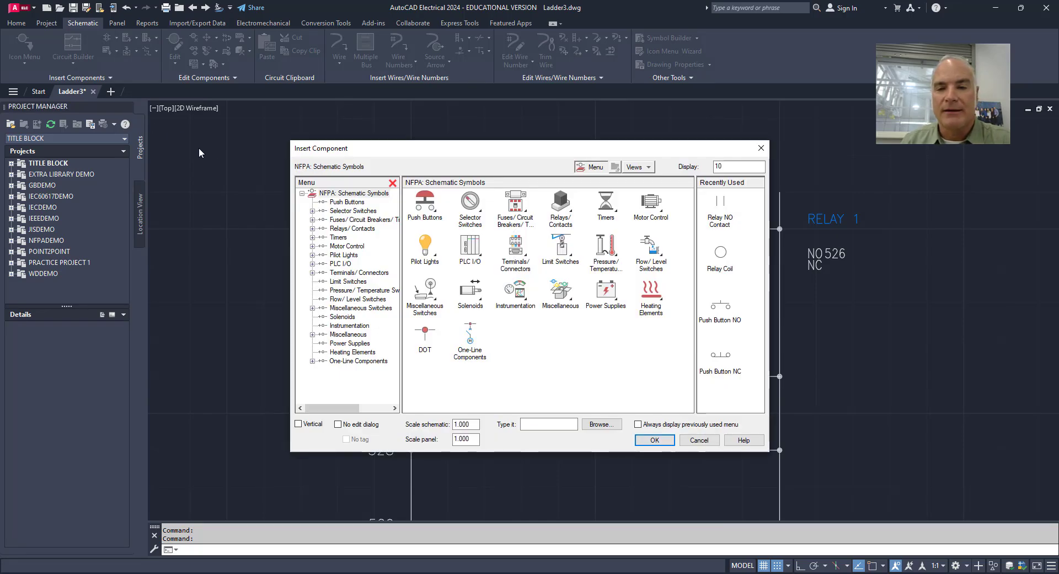
pyautogui.click(723, 207)
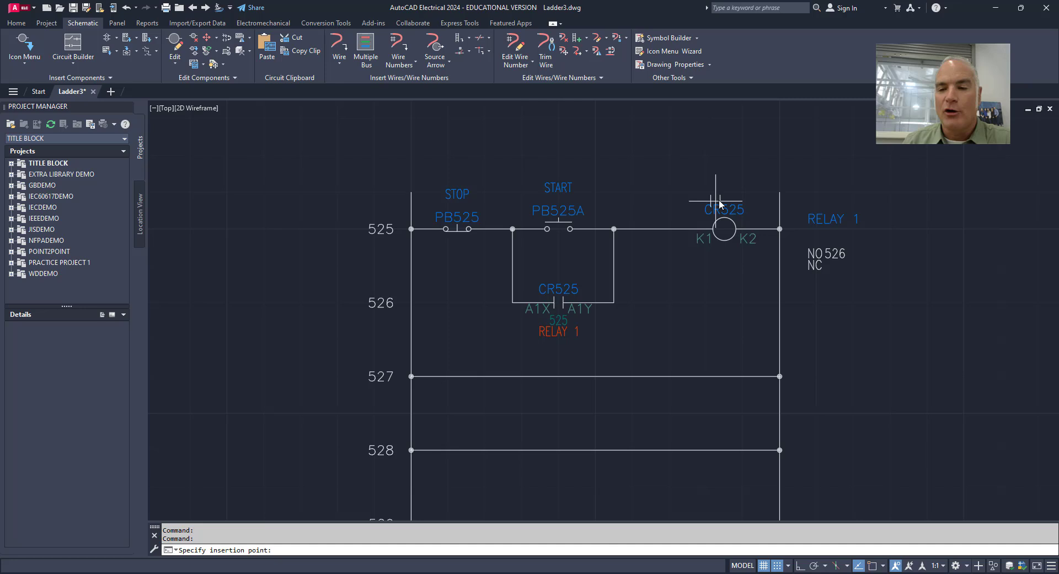
pyautogui.click(457, 377)
pyautogui.click(413, 228)
pyautogui.click(488, 212)
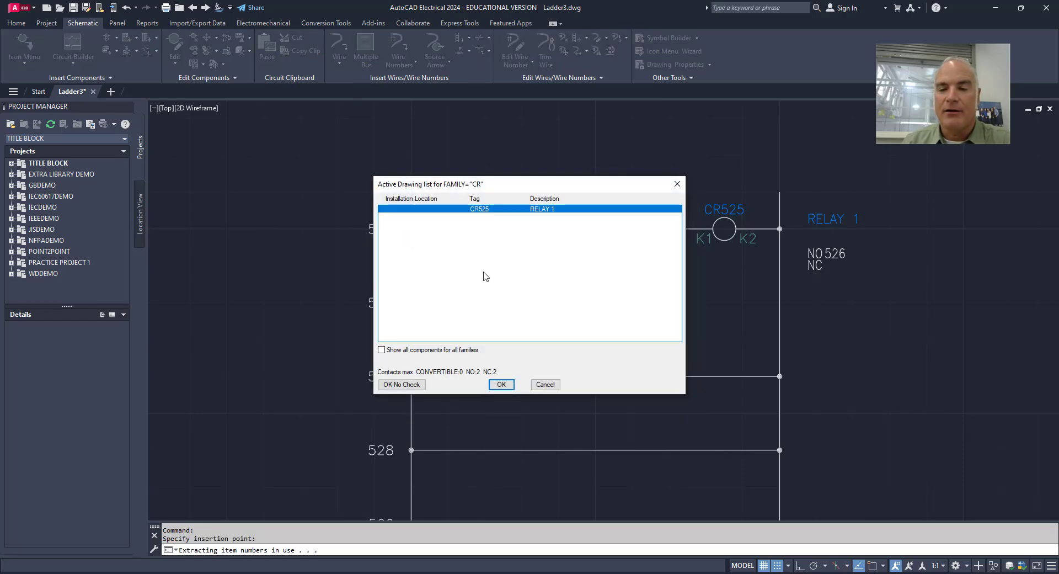
pyautogui.click(501, 384)
pyautogui.click(503, 402)
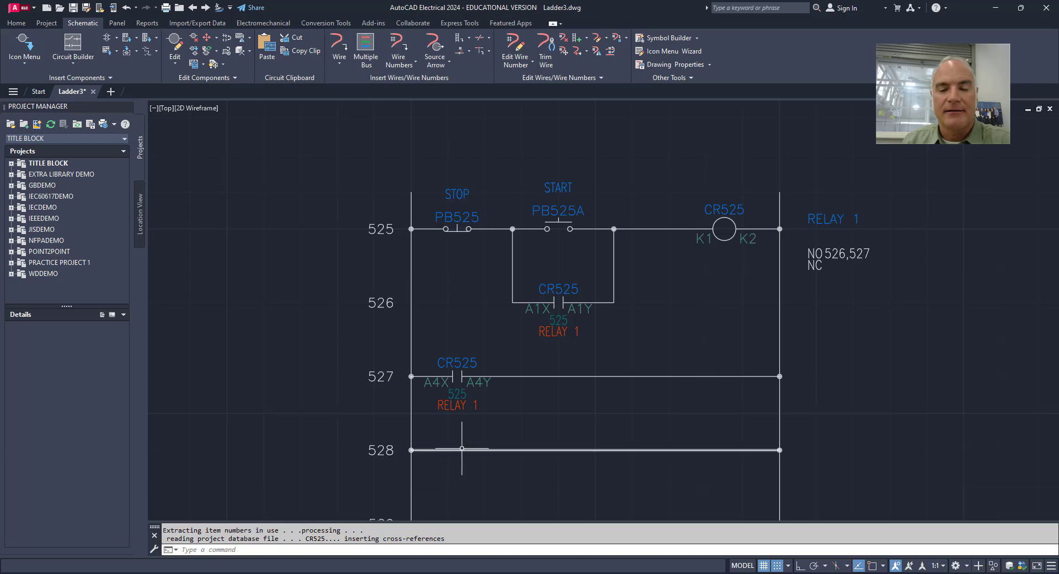
pyautogui.click(26, 44)
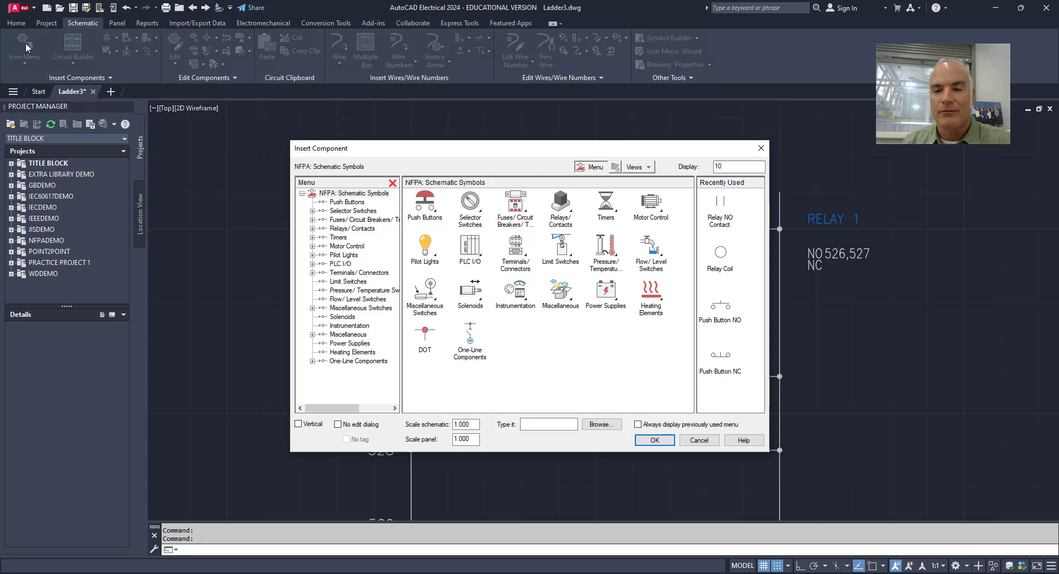
# Place a normally closed CR525 contact (pins A2X/A2Y, RELAY 1) on rung 528.
pyautogui.click(560, 207)
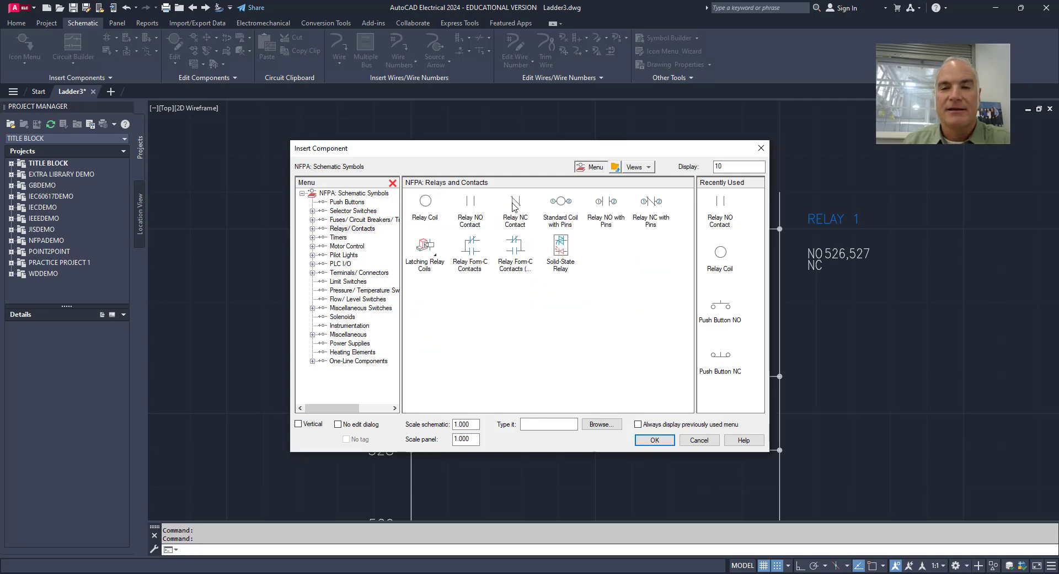
pyautogui.click(513, 203)
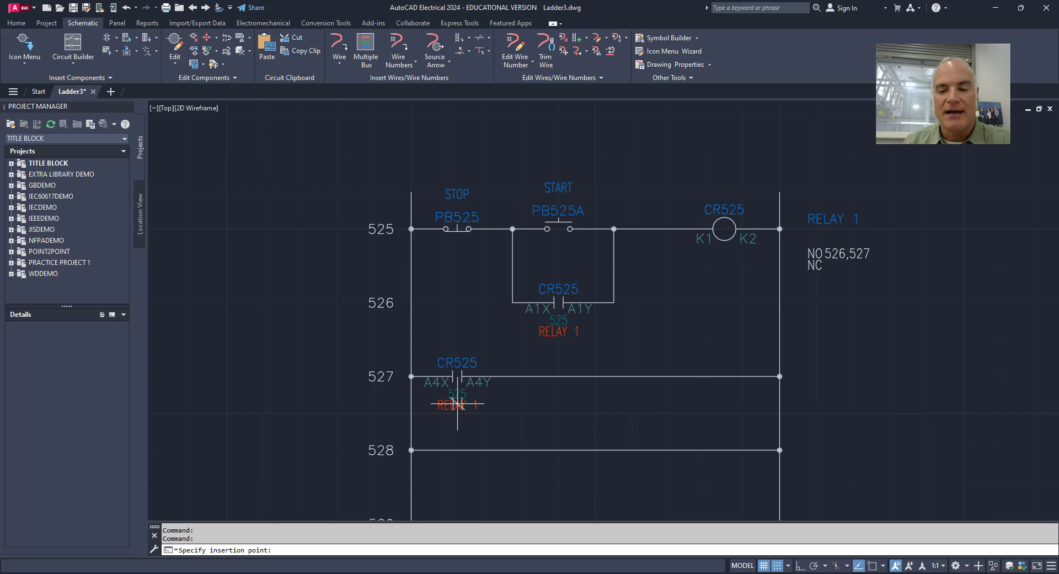
pyautogui.click(457, 450)
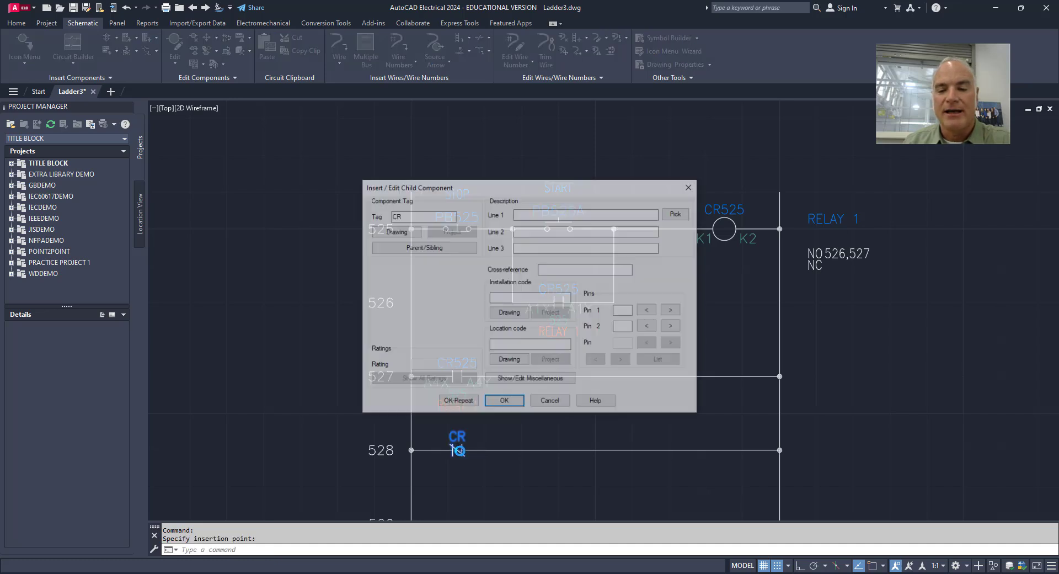
pyautogui.click(406, 231)
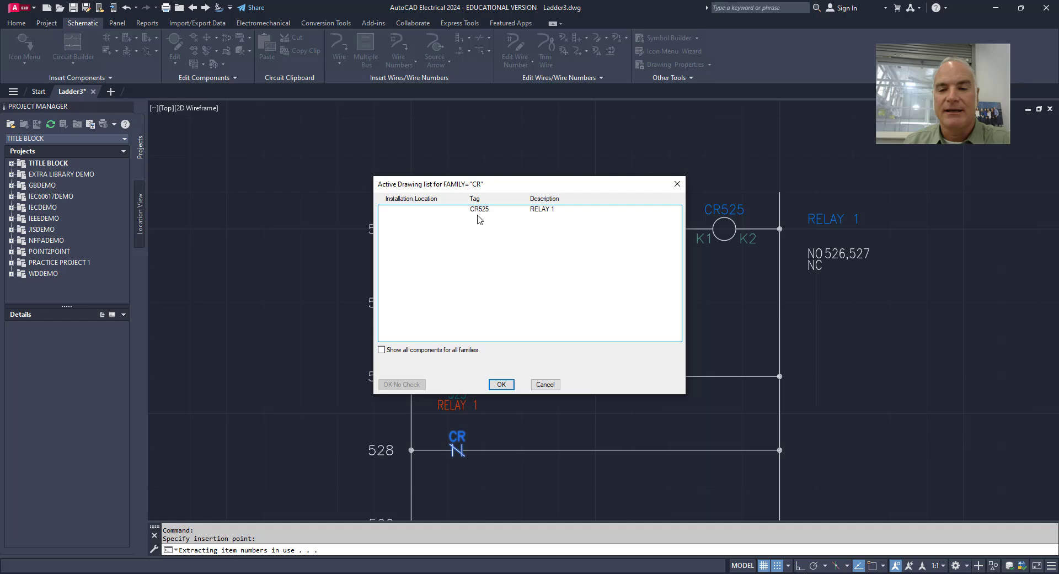
pyautogui.click(505, 385)
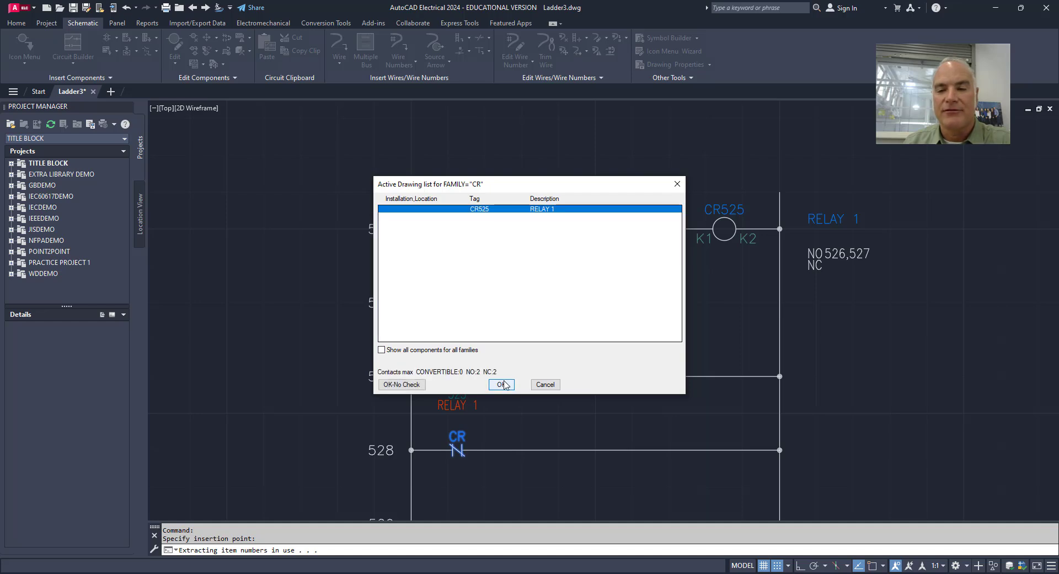
pyautogui.click(506, 397)
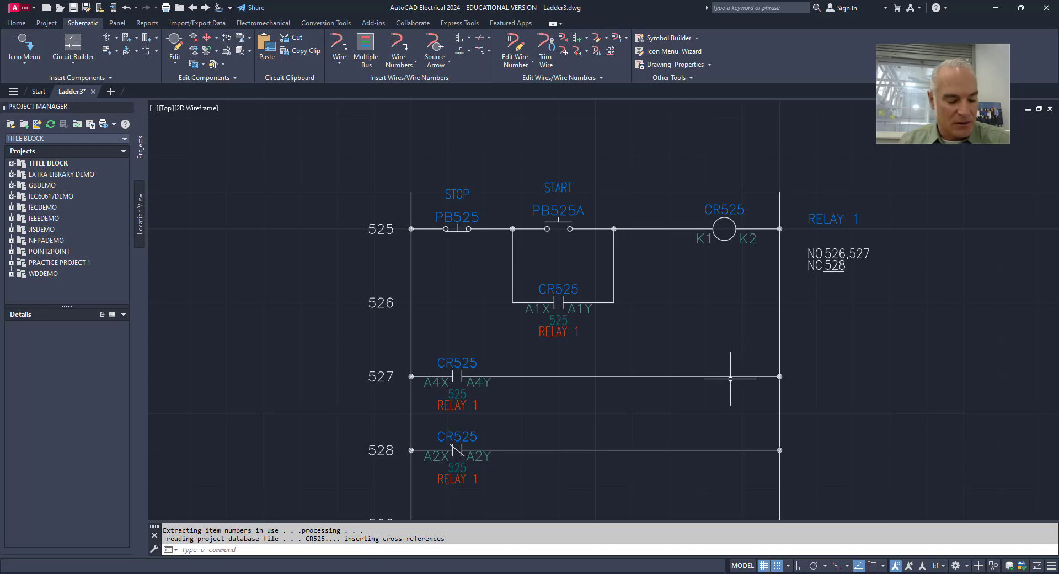
# Compare the red 800T-P16R and green 800T-P16G pilot light pages, selecting the 800T-P16R part number.
pyautogui.hotkey('alt', 'Tab')
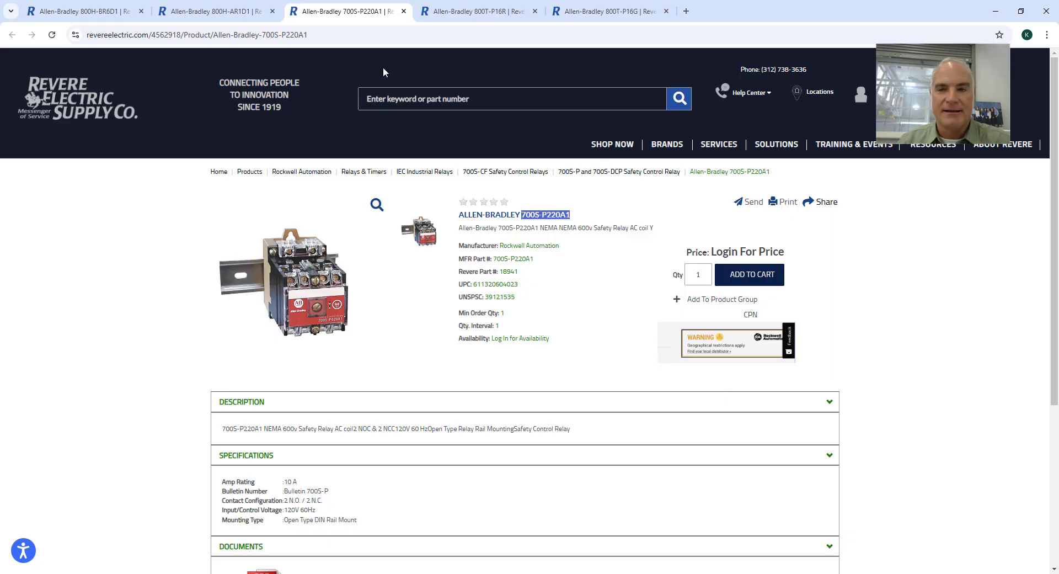
pyautogui.click(454, 12)
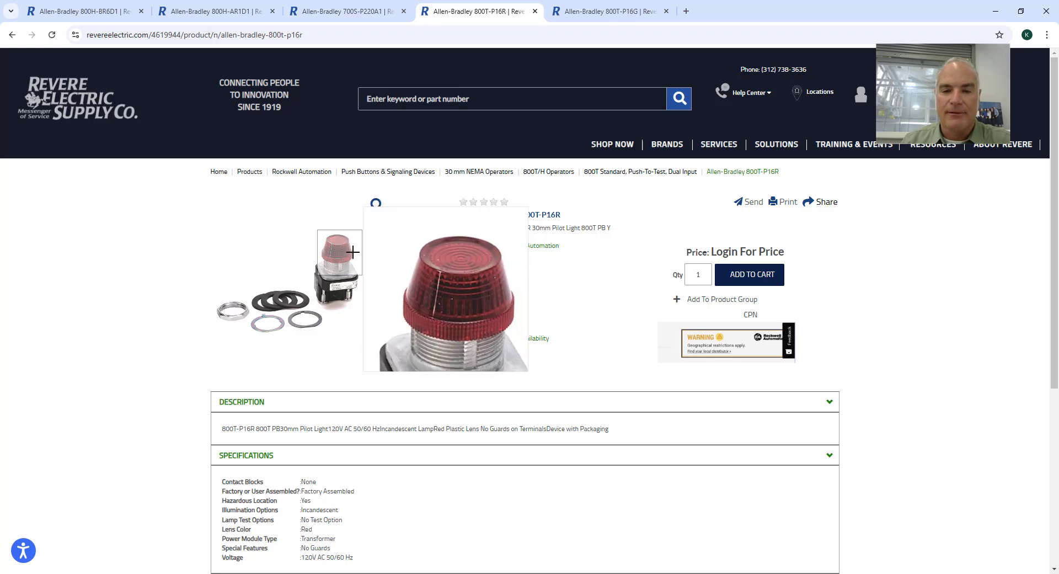
pyautogui.click(609, 13)
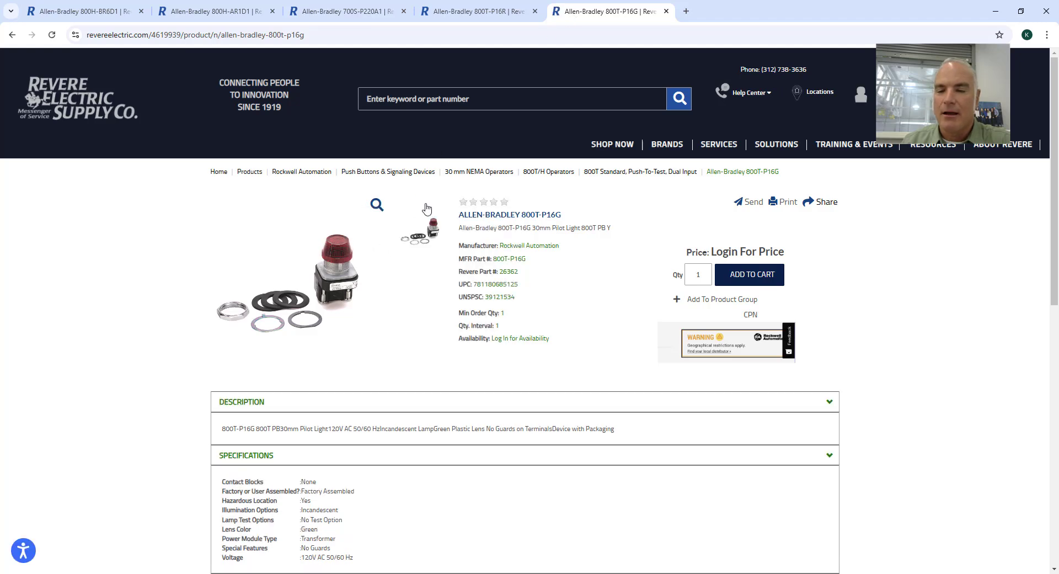
pyautogui.click(472, 11)
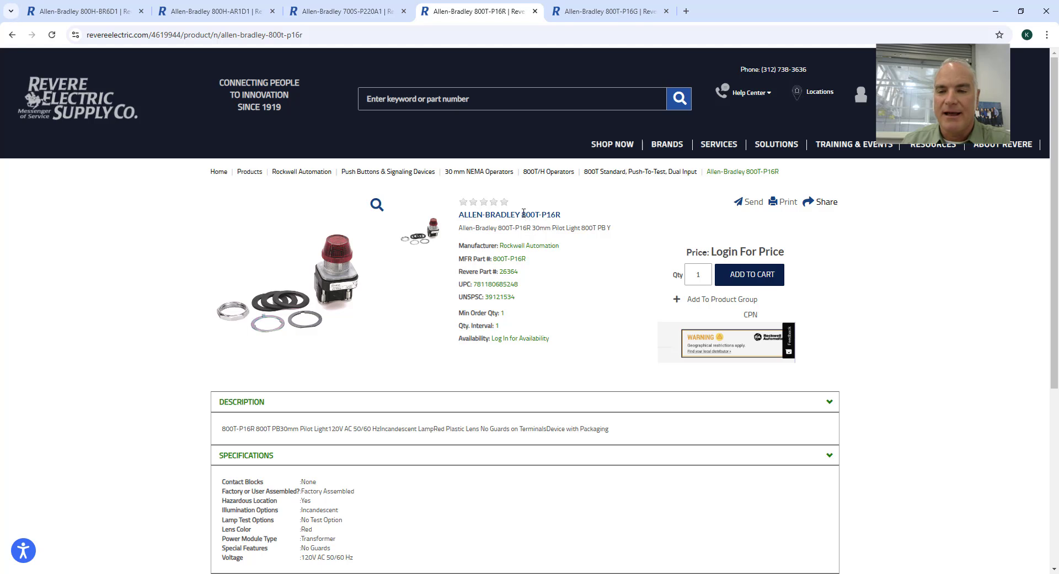
pyautogui.moveTo(532, 212); pyautogui.dragTo(557, 214)
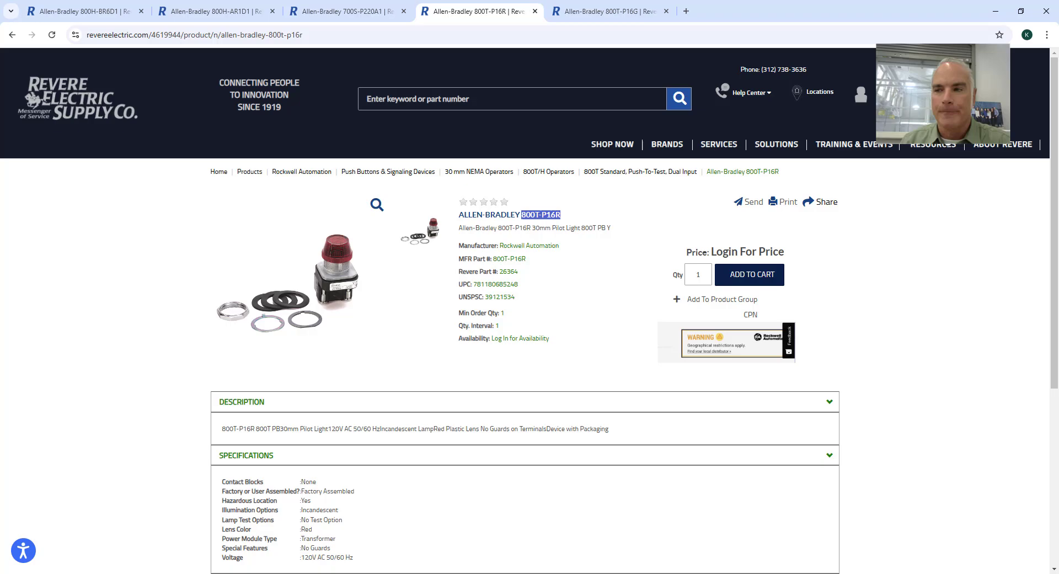
# Close the browser, try placing a pilot light on rung 527, then cancel it.
pyautogui.click(1047, 11)
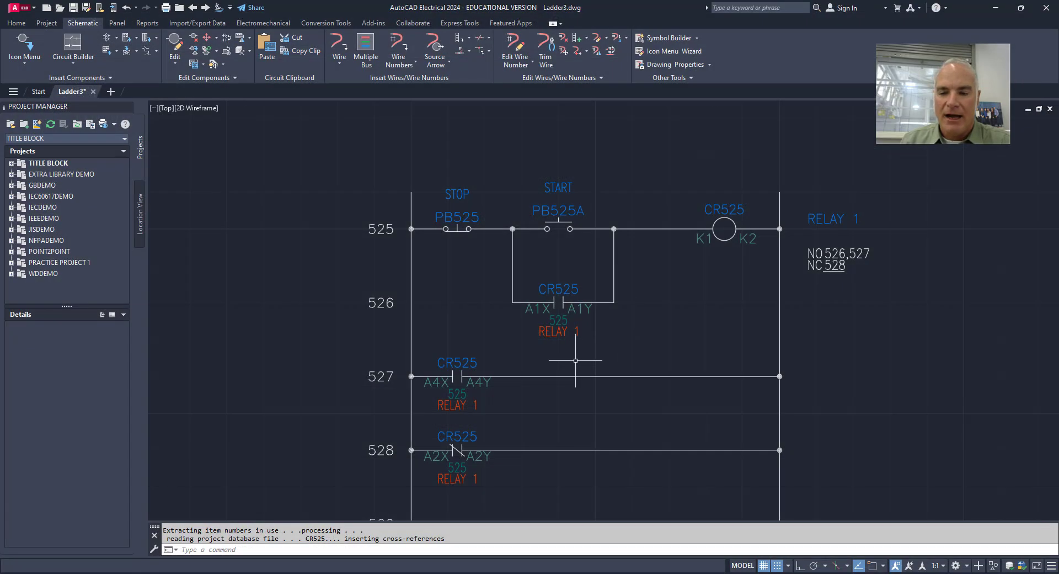
pyautogui.click(25, 44)
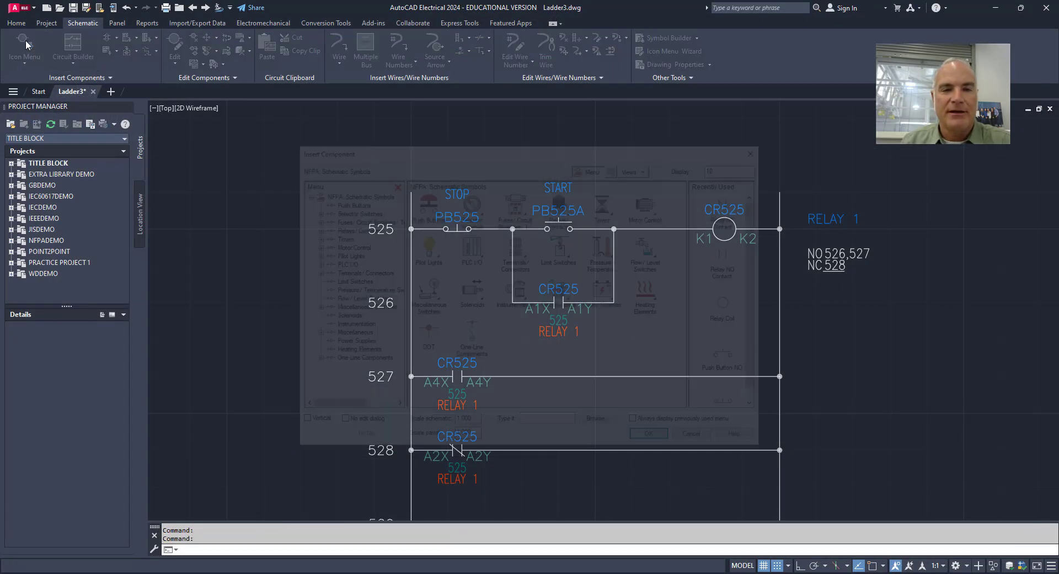
pyautogui.click(424, 247)
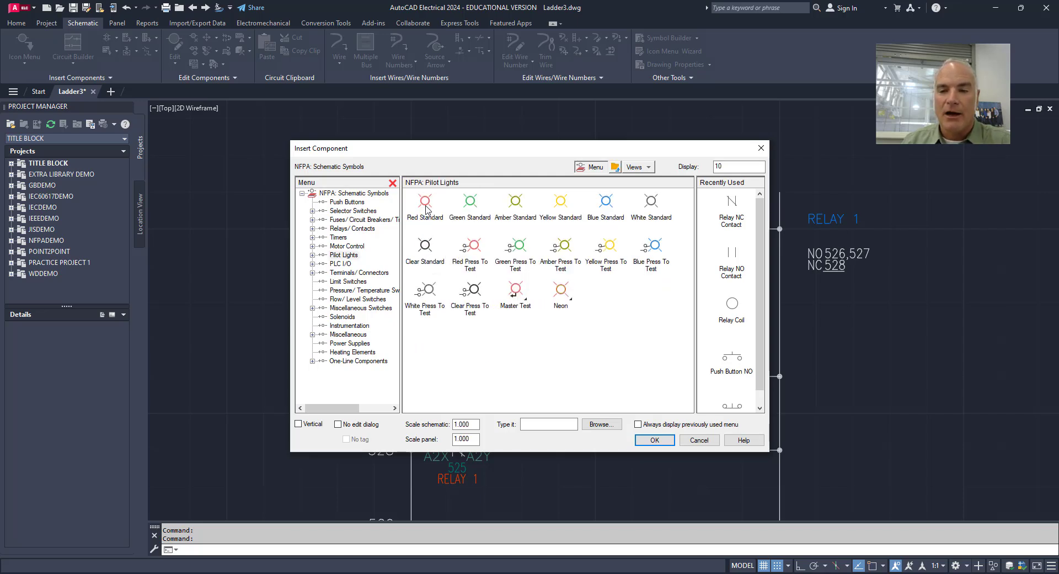
pyautogui.click(425, 246)
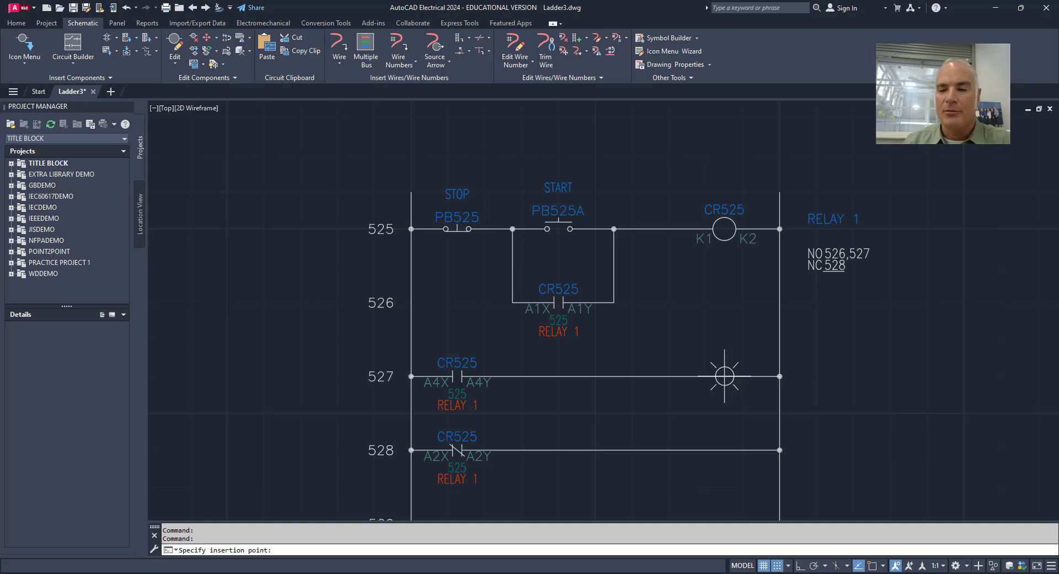
pyautogui.click(724, 376)
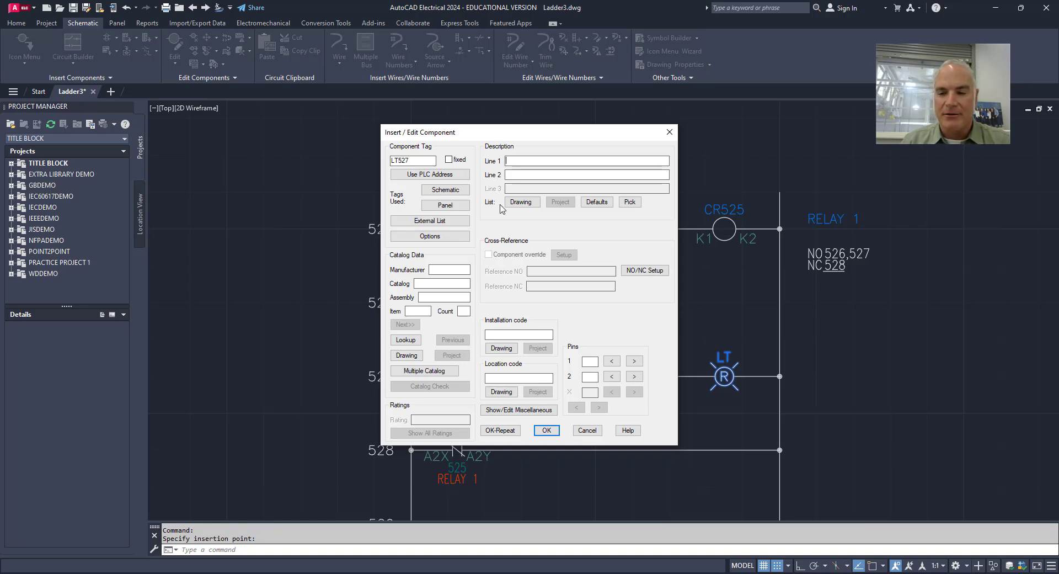
pyautogui.click(587, 430)
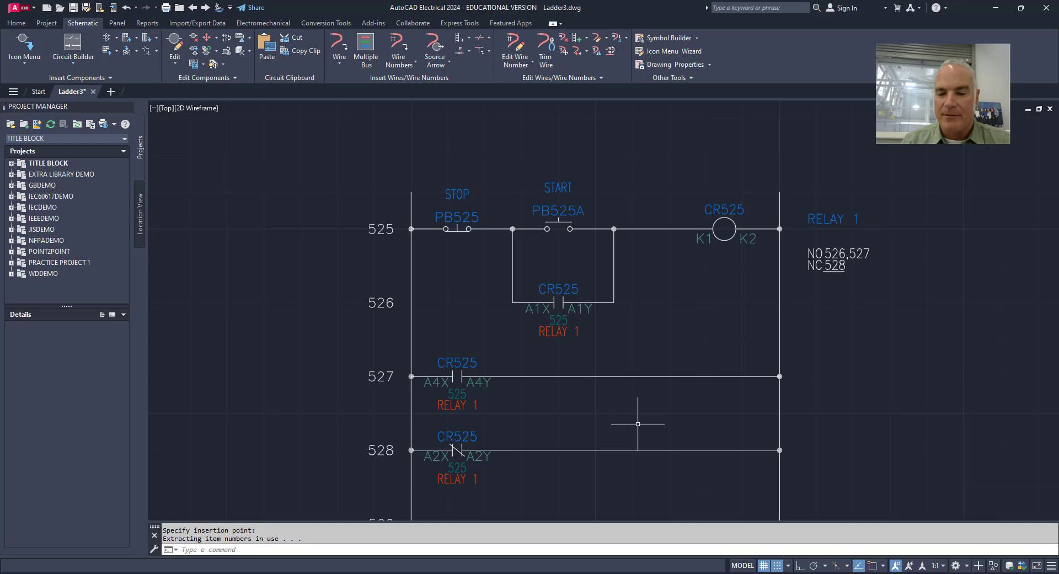
# Insert red pilot light LT528 on rung 528, described STOPPED, with catalog 800T-P16R.
pyautogui.click(23, 44)
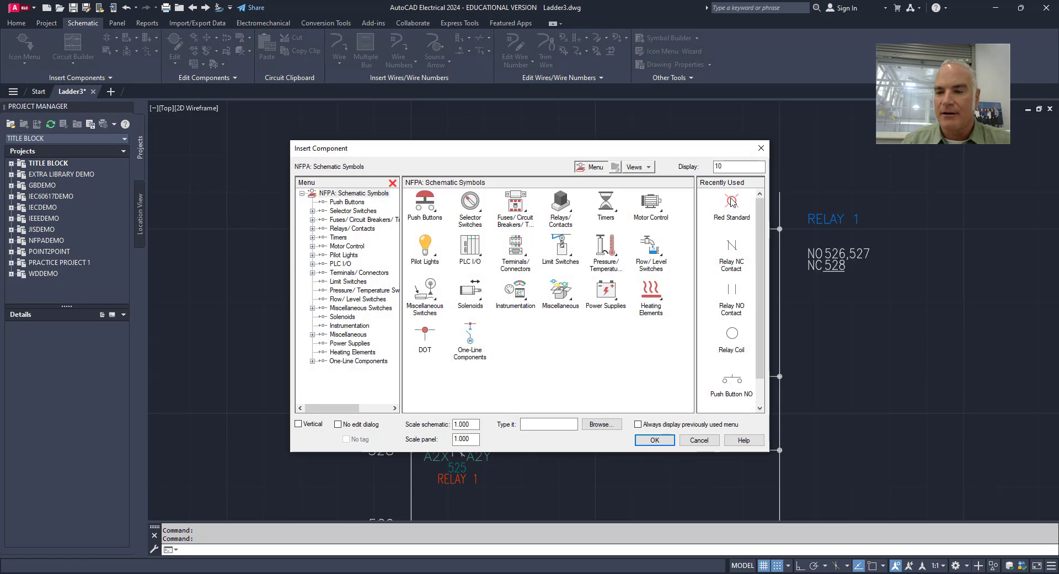
pyautogui.click(732, 202)
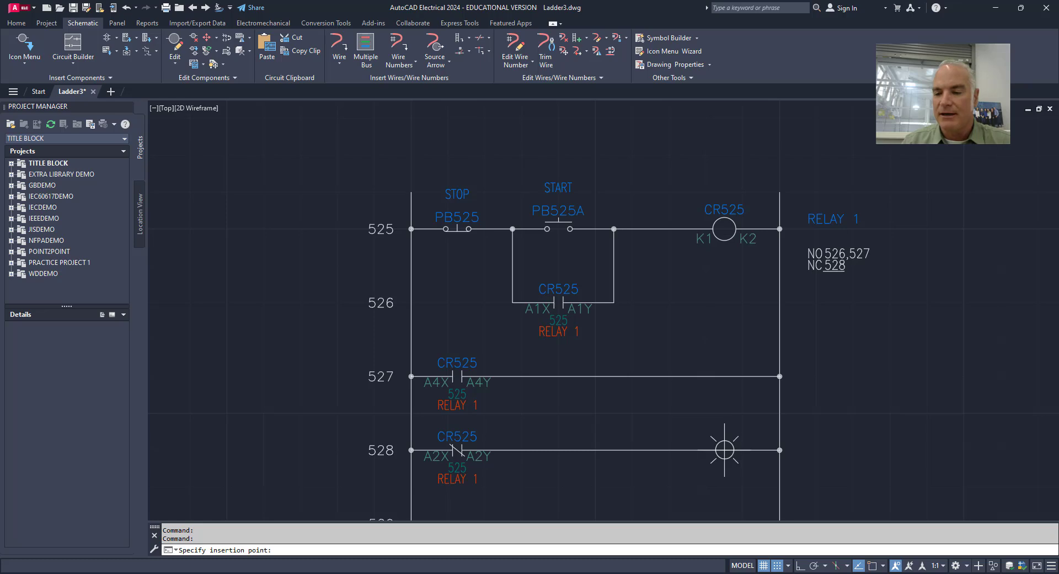
pyautogui.click(725, 450)
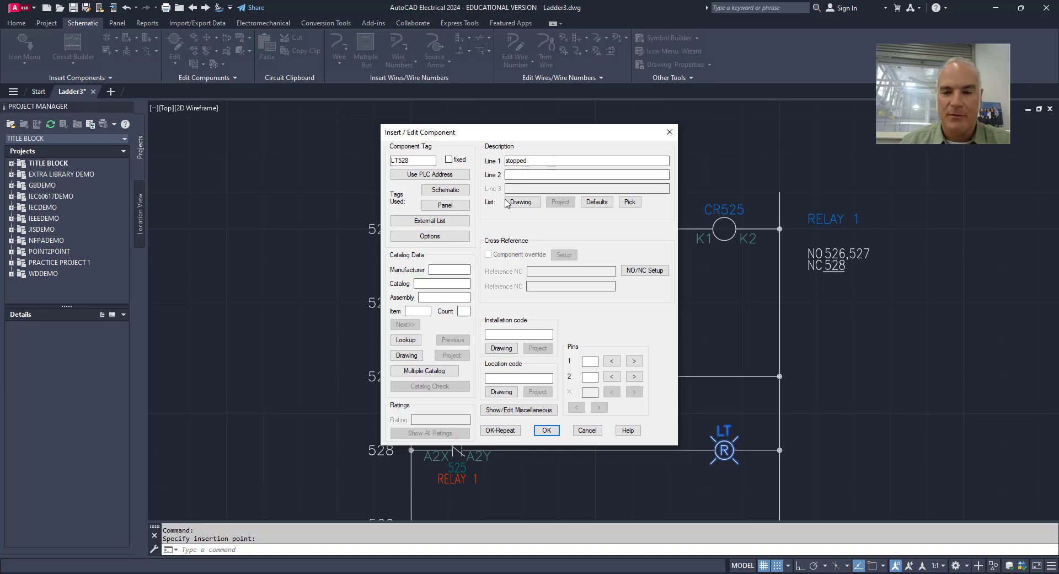
pyautogui.click(415, 340)
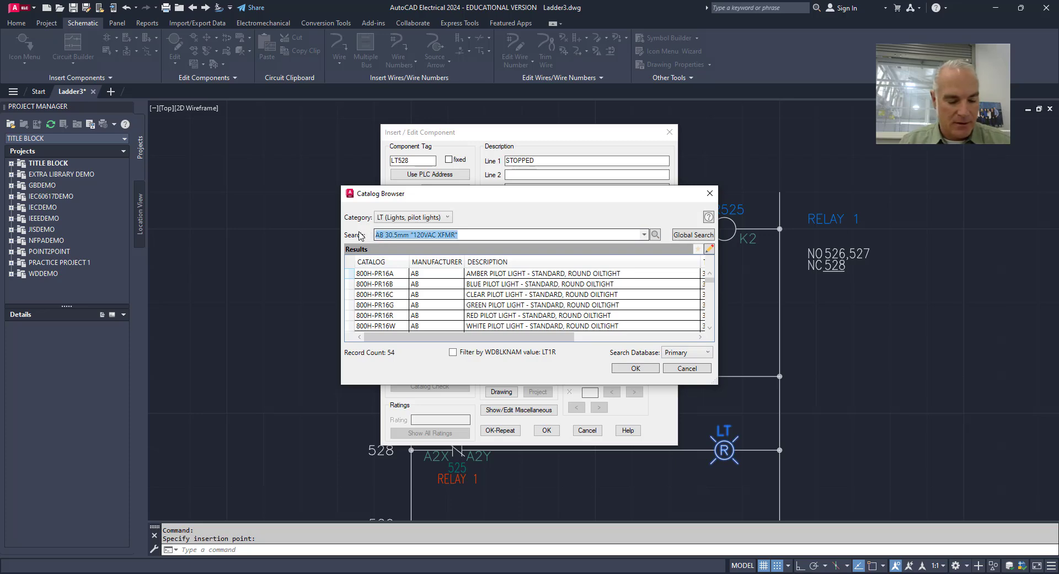
pyautogui.write('800T-P16R')
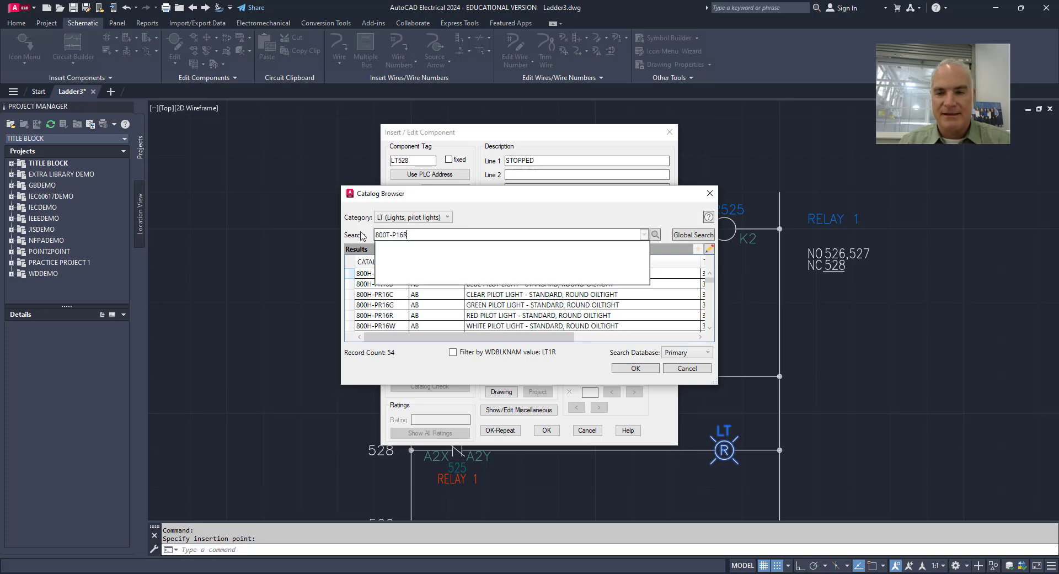
pyautogui.click(645, 370)
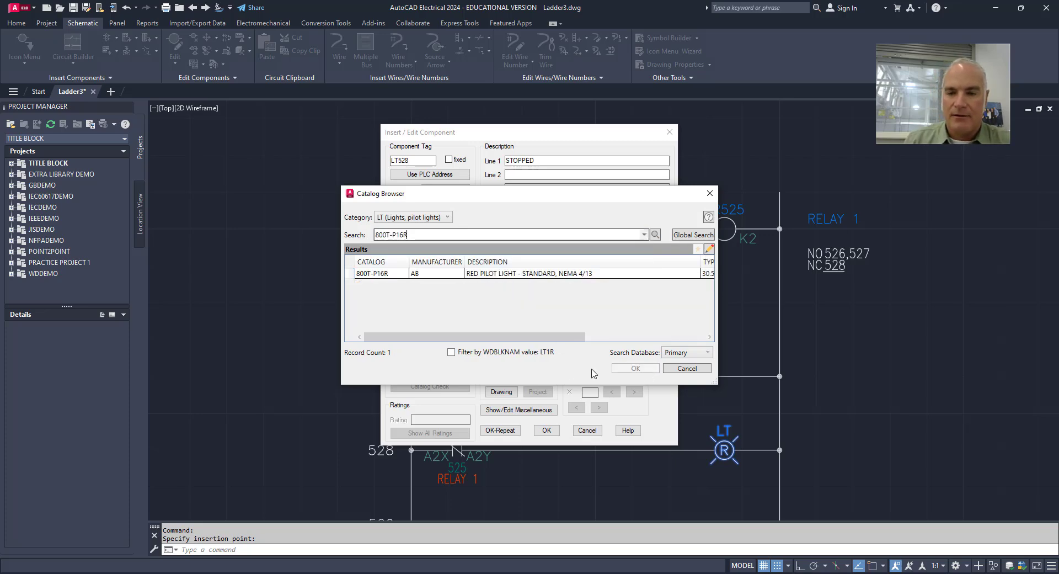
pyautogui.click(508, 274)
pyautogui.click(637, 368)
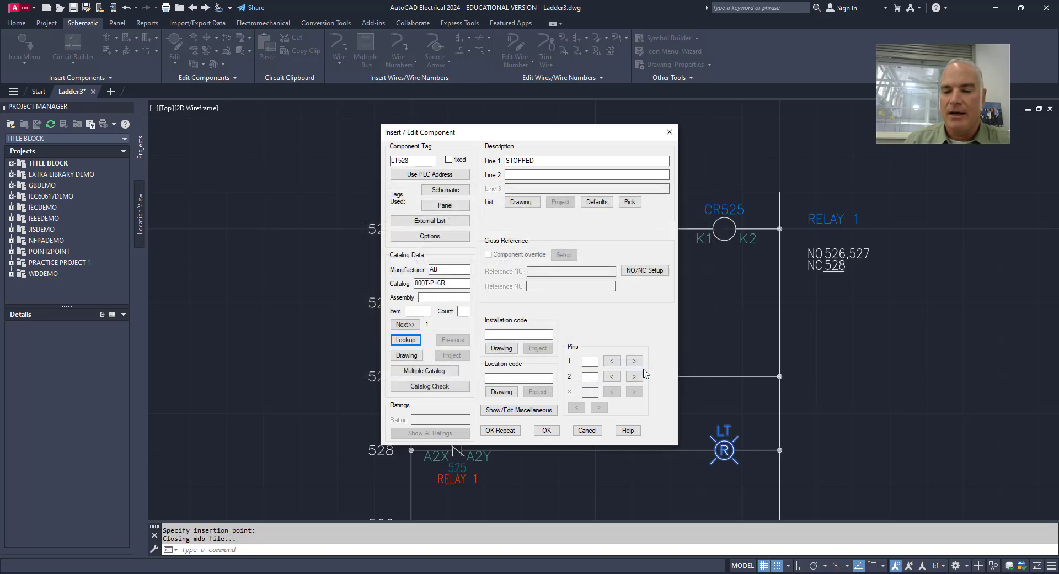
pyautogui.click(545, 430)
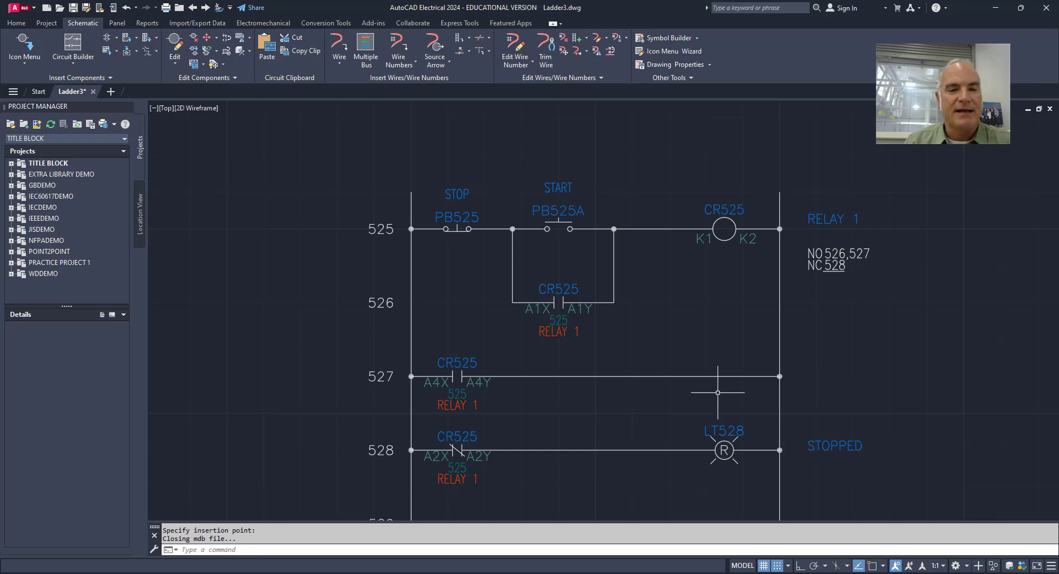
# Place a green standard pilot light on rung 527.
pyautogui.click(42, 45)
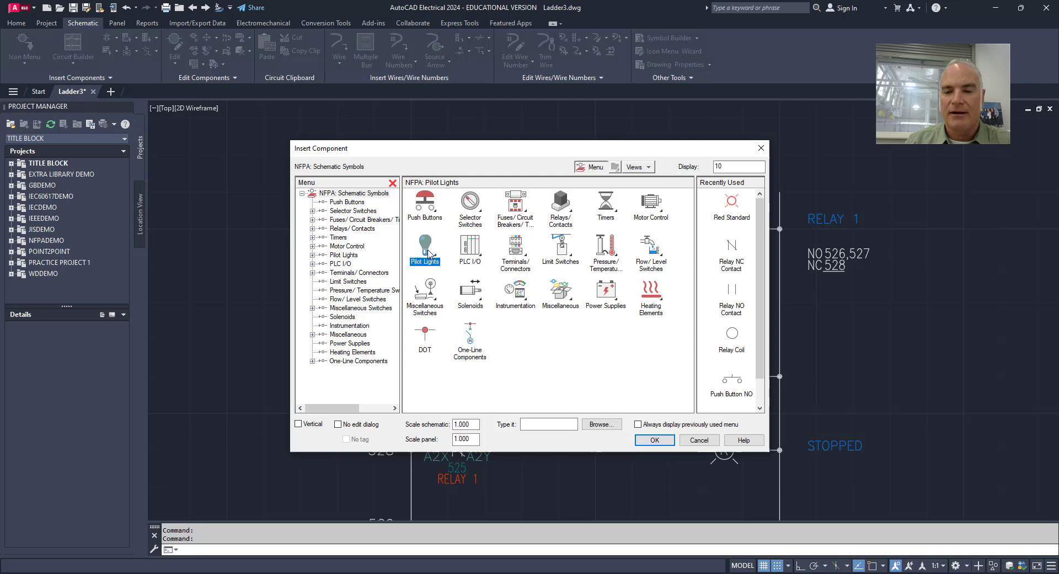
pyautogui.click(432, 257)
pyautogui.click(470, 205)
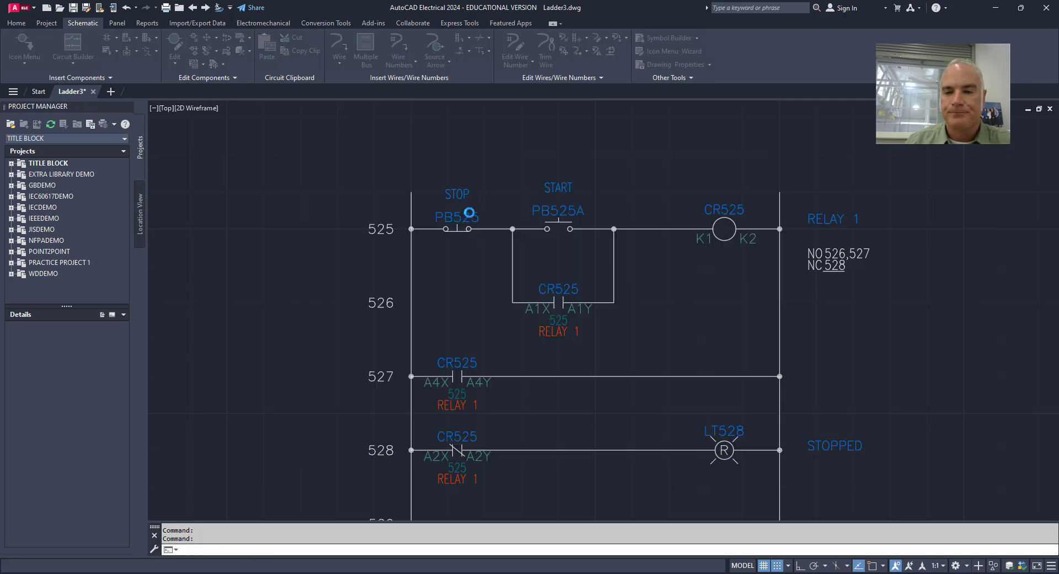
pyautogui.click(725, 376)
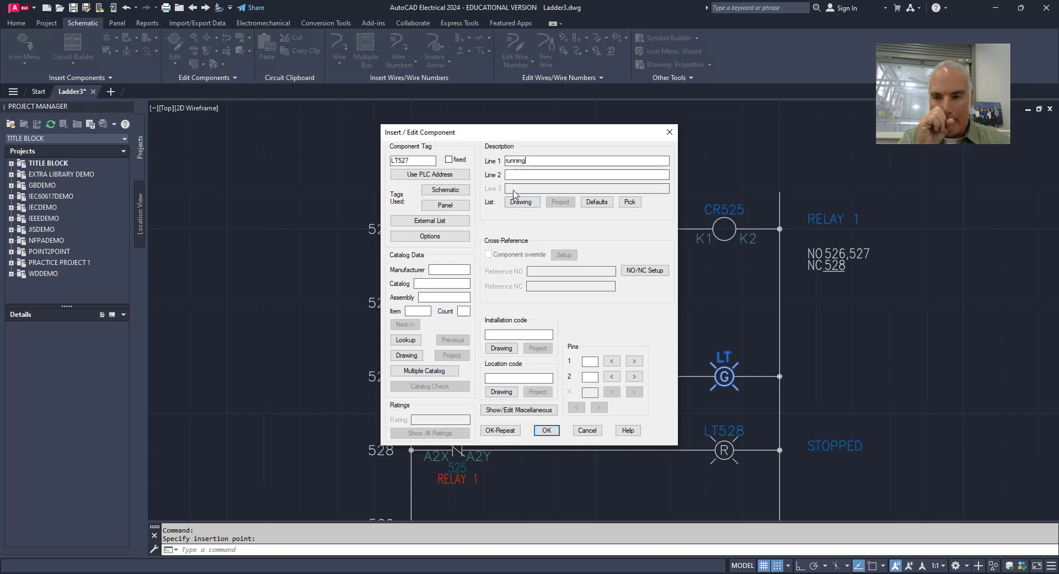
# Assign catalog 800T-P16G to the RUNNING lamp LT527 and finish inserting it.
pyautogui.click(406, 340)
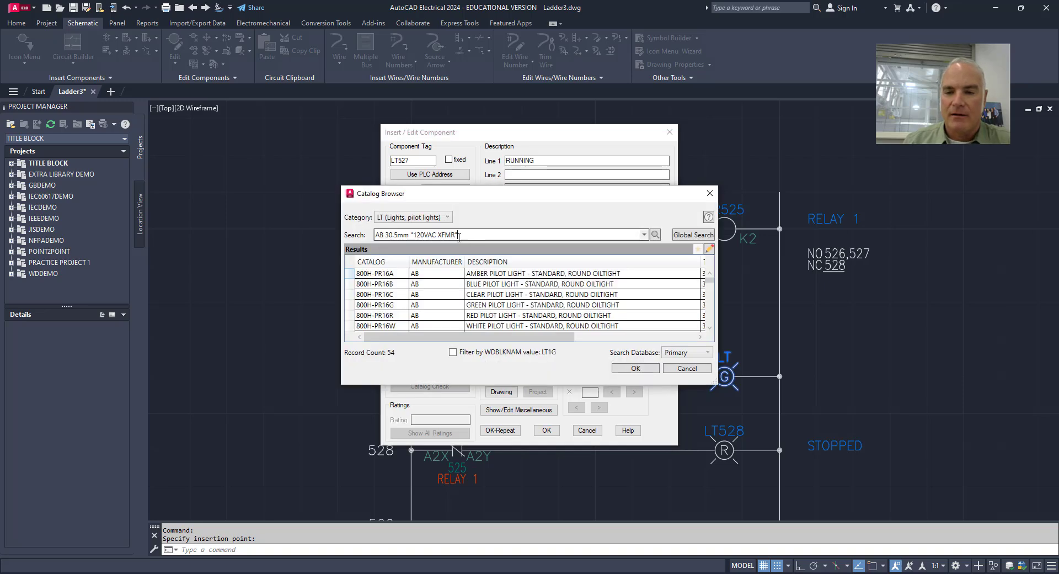
pyautogui.moveTo(458, 235); pyautogui.dragTo(361, 241)
pyautogui.write('800T-P16R')
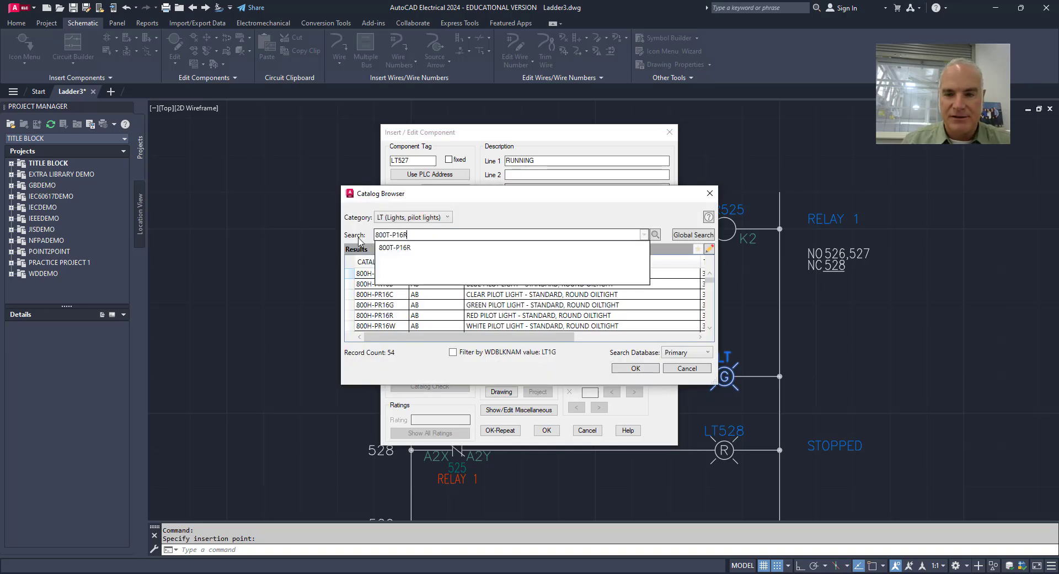
pyautogui.press('BackSpace')
pyautogui.write('G')
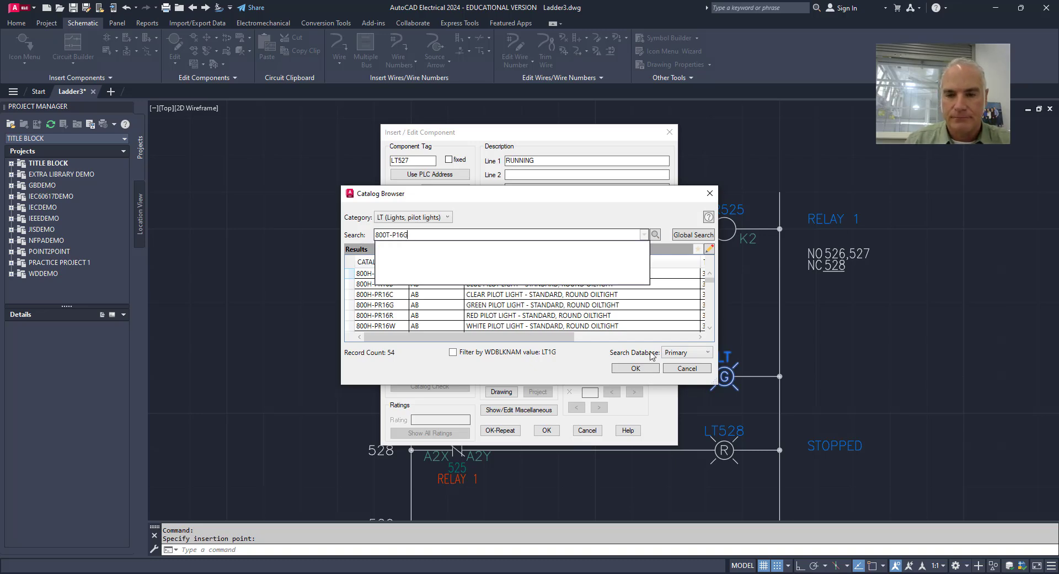
pyautogui.press('Return')
pyautogui.click(497, 273)
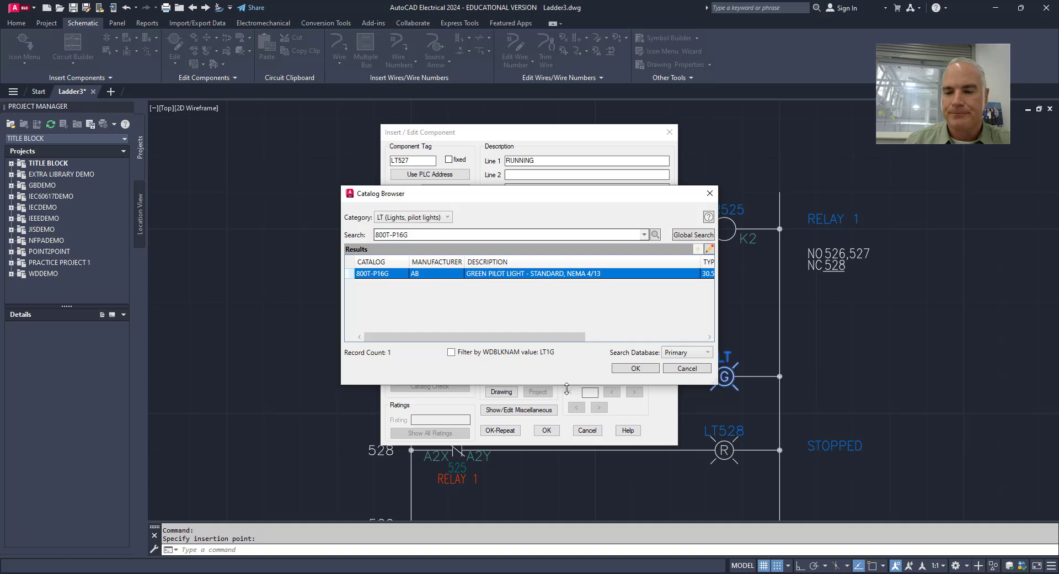
pyautogui.click(627, 369)
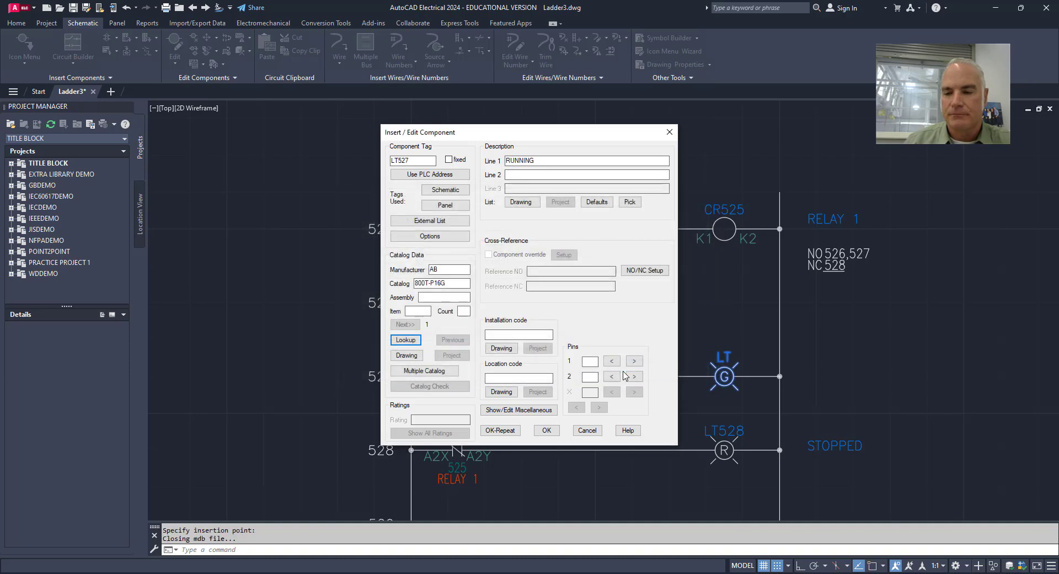
pyautogui.click(555, 433)
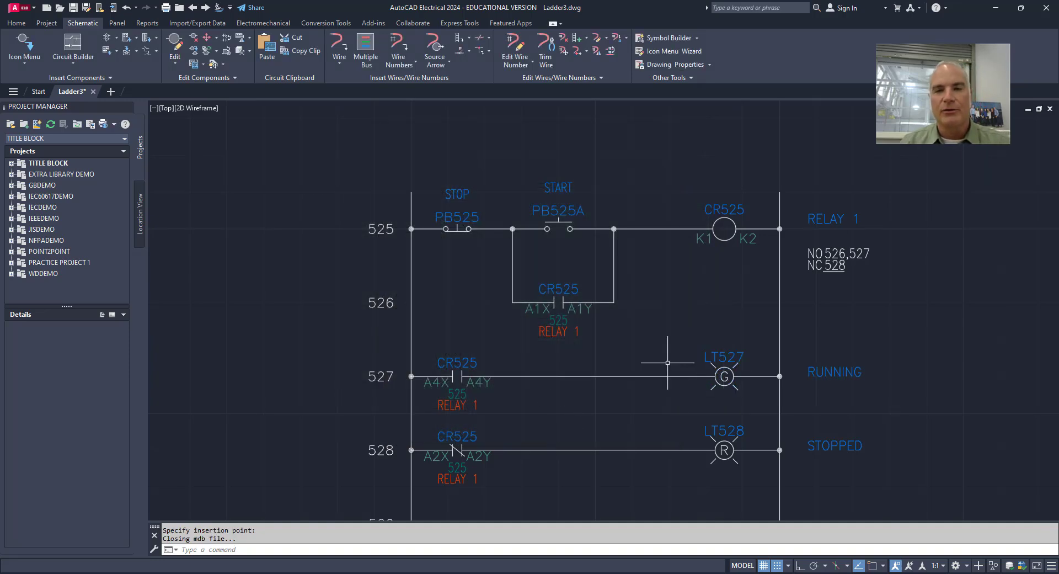